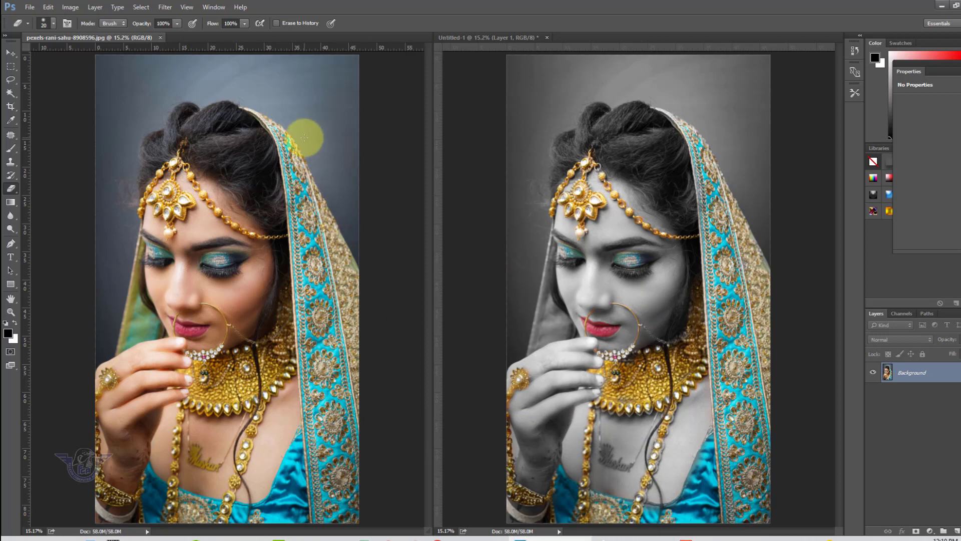
# Activate the Move tool and consolidate all open document windows into tabs
pyautogui.click(11, 54)
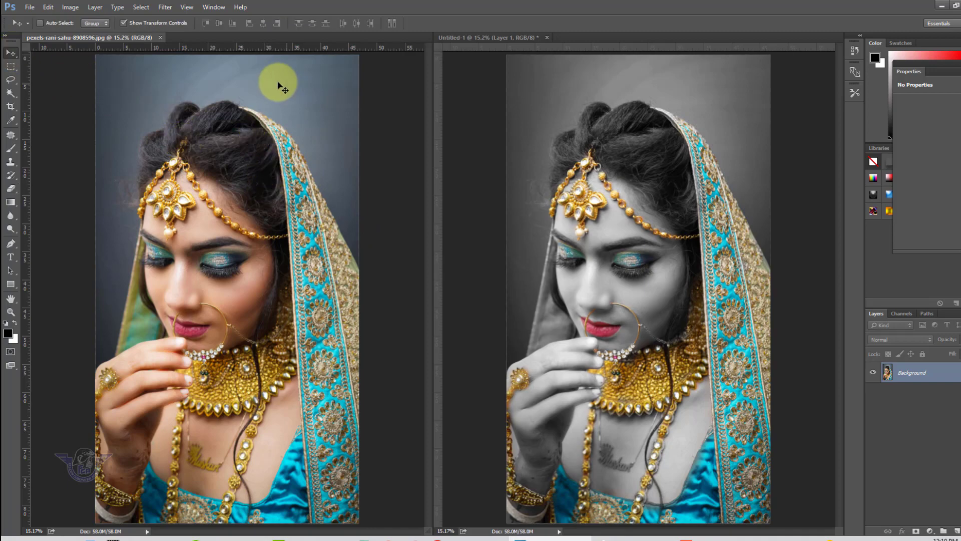
pyautogui.click(212, 8)
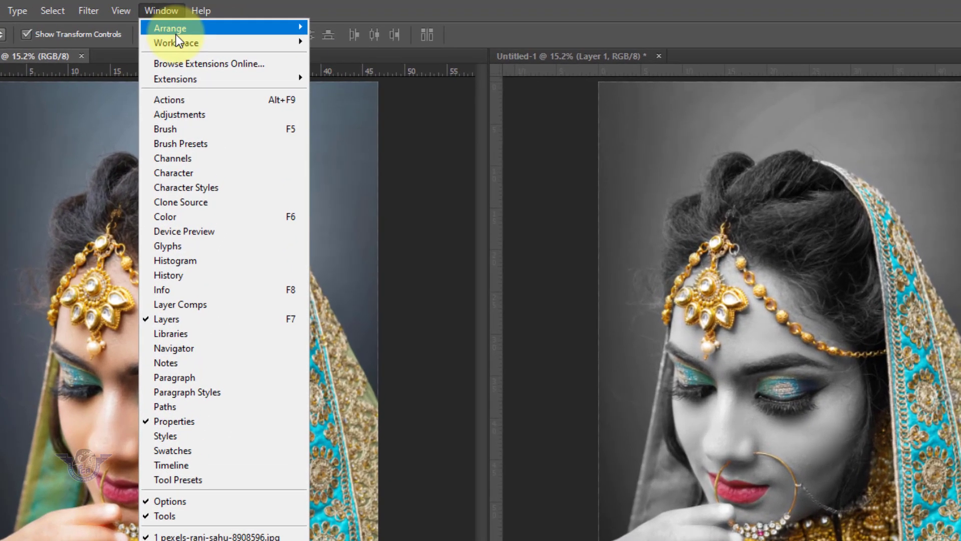
pyautogui.moveTo(220, 19)
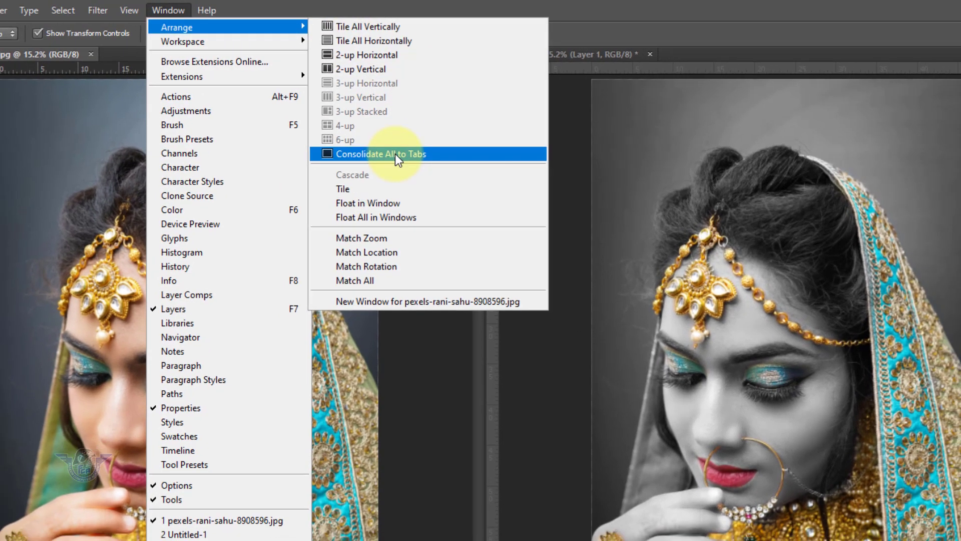
pyautogui.click(398, 160)
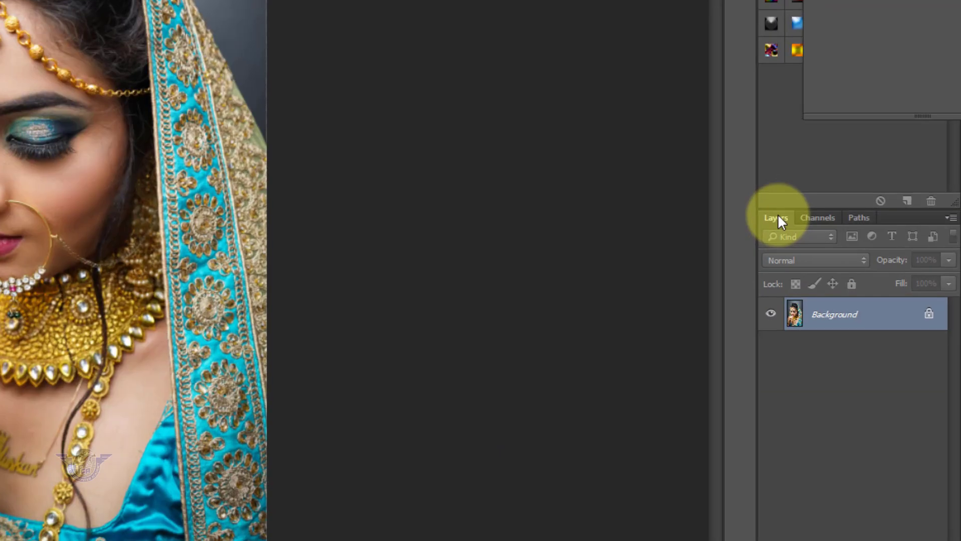
# Make sure the Layers panel is shown, duplicate the Background layer and select the copy
pyautogui.press('F7')
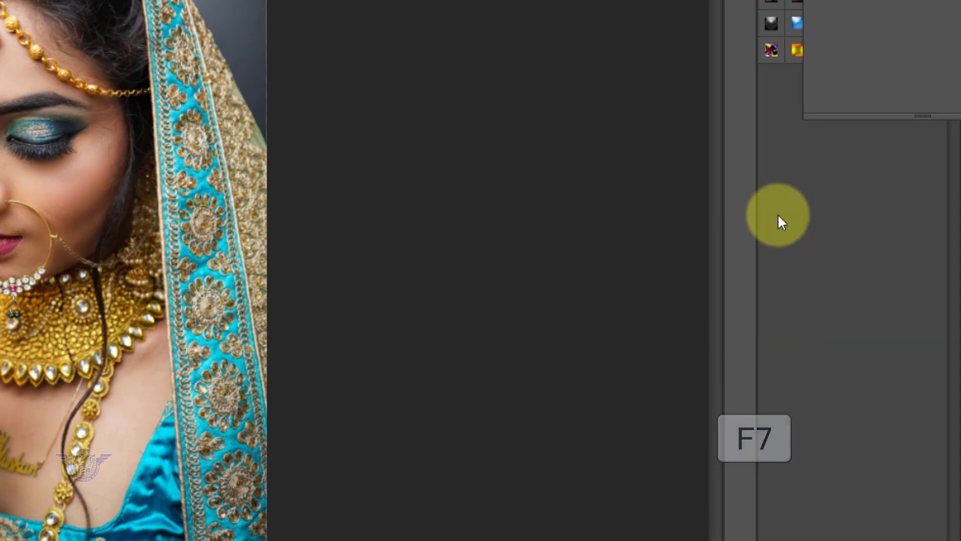
pyautogui.press('F7')
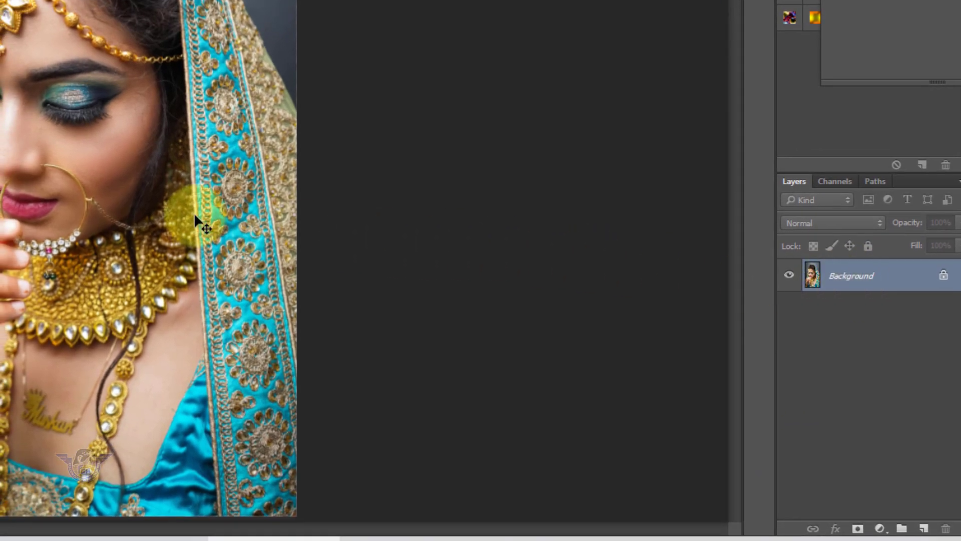
pyautogui.rightClick(827, 282)
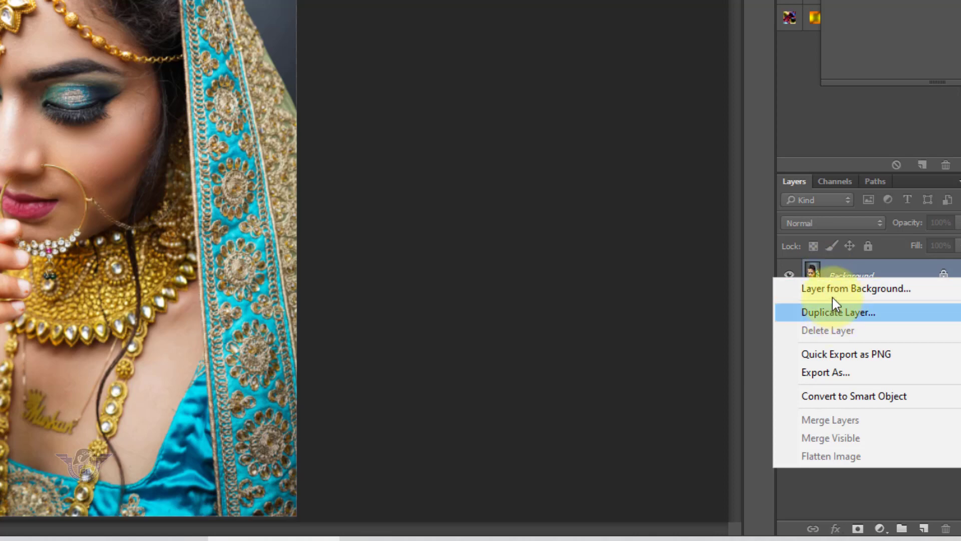
pyautogui.click(833, 271)
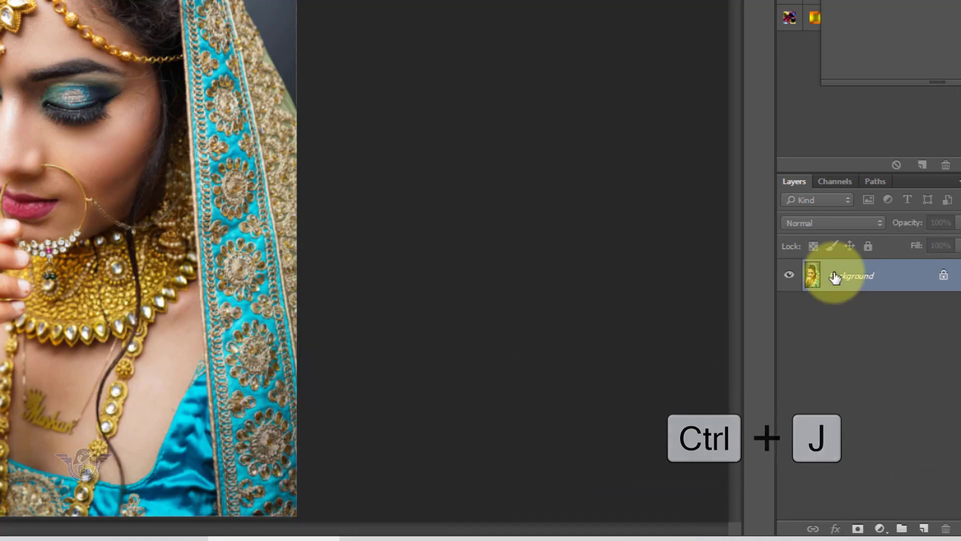
pyautogui.hotkey('ctrl', 'j')
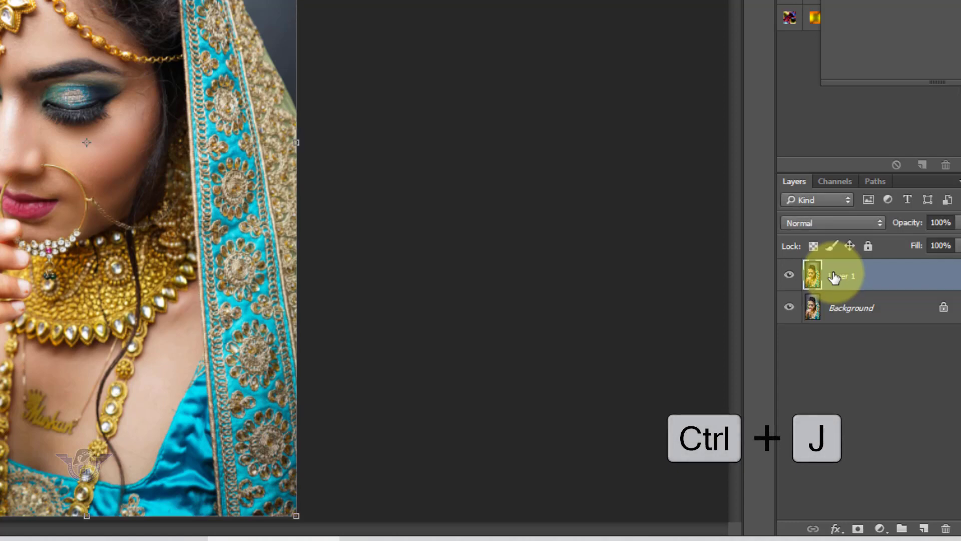
pyautogui.click(830, 311)
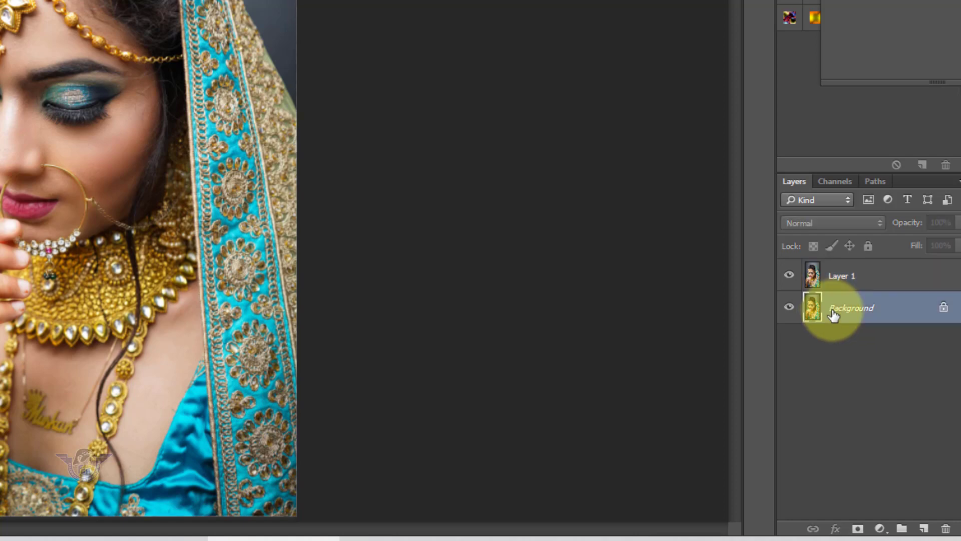
pyautogui.click(851, 278)
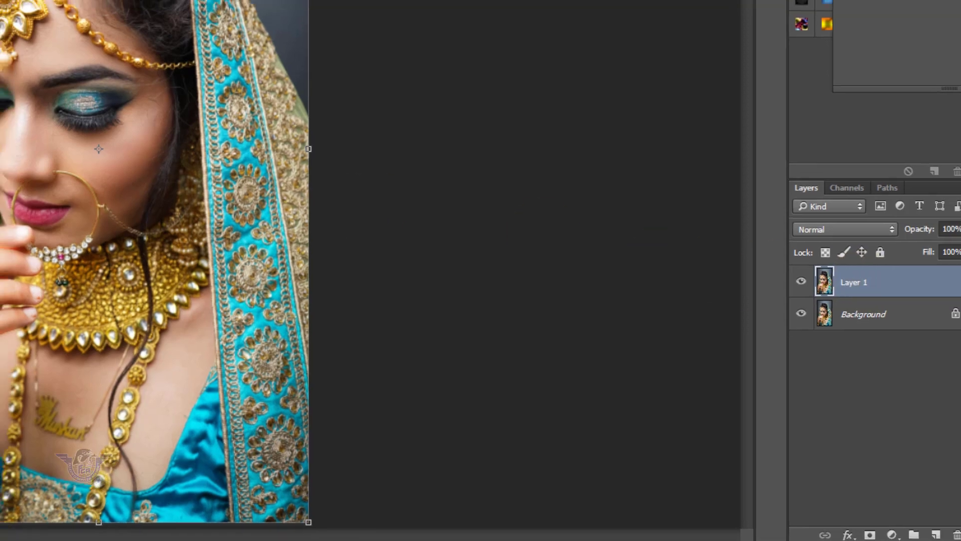
# Desaturate Layer 1 so the duplicated portrait is black and white
pyautogui.click(111, 11)
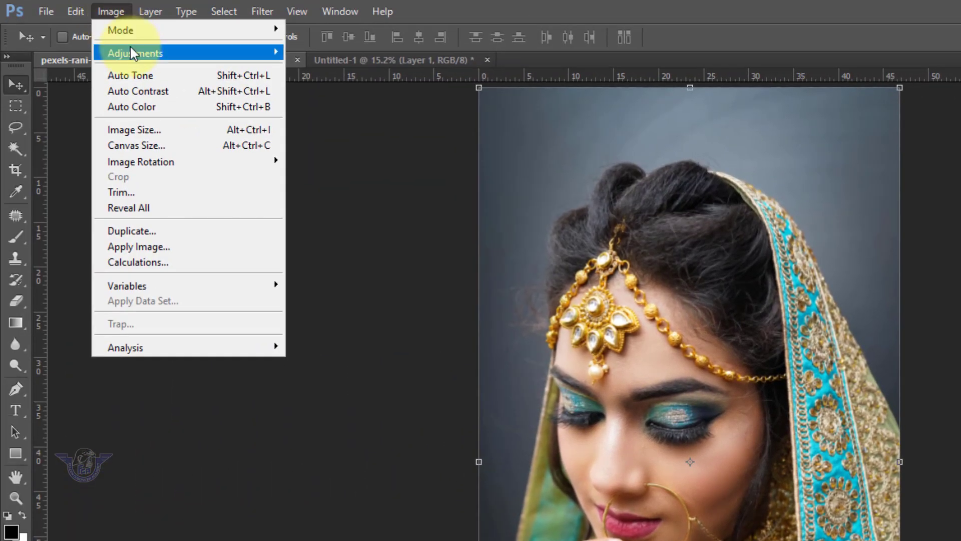
pyautogui.moveTo(135, 55)
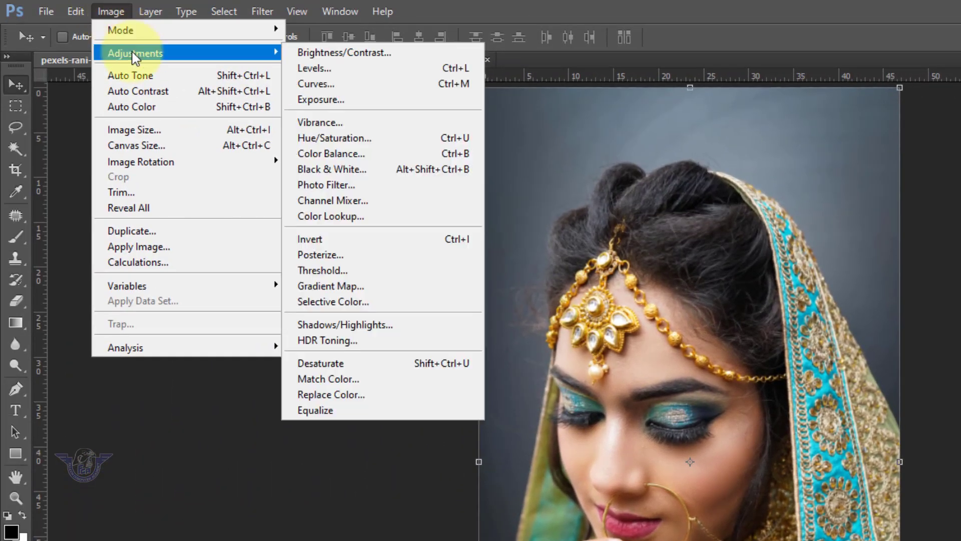
pyautogui.click(448, 368)
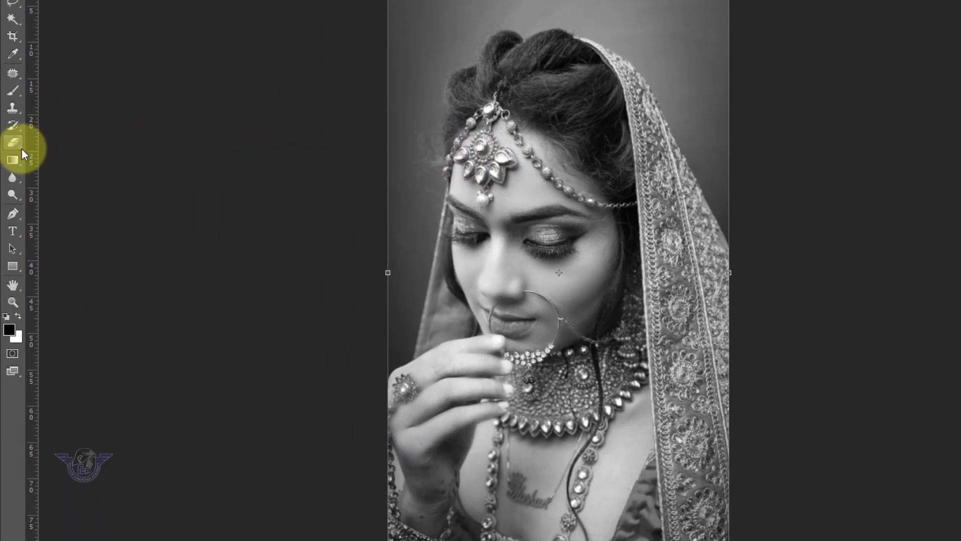
# Use the Eraser tool at size 70 on Layer 1 to reveal colour in the forehead pendant's centre, lower petals and pearl
pyautogui.click(22, 148)
pyautogui.click(83, 144)
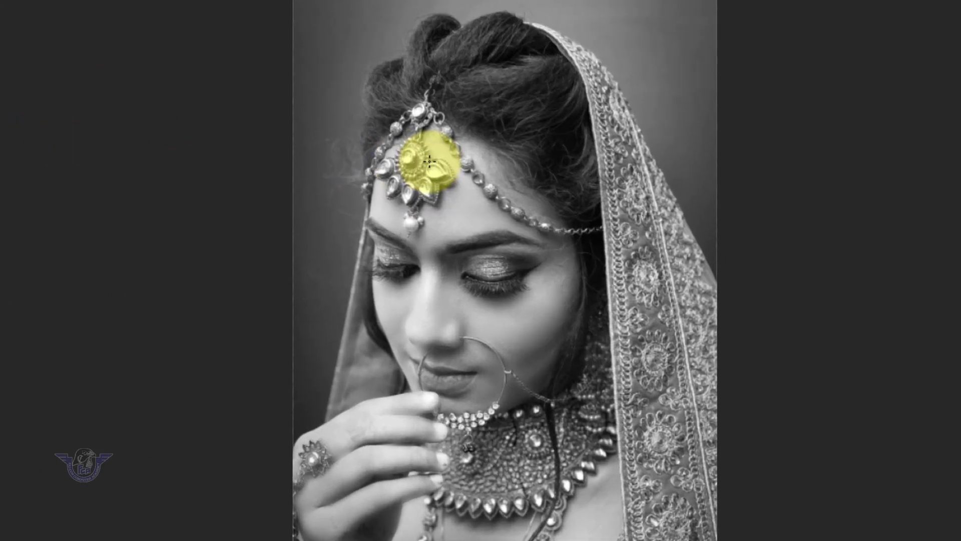
pyautogui.click(403, 139)
pyautogui.moveTo(445, 195); pyautogui.dragTo(493, 281)
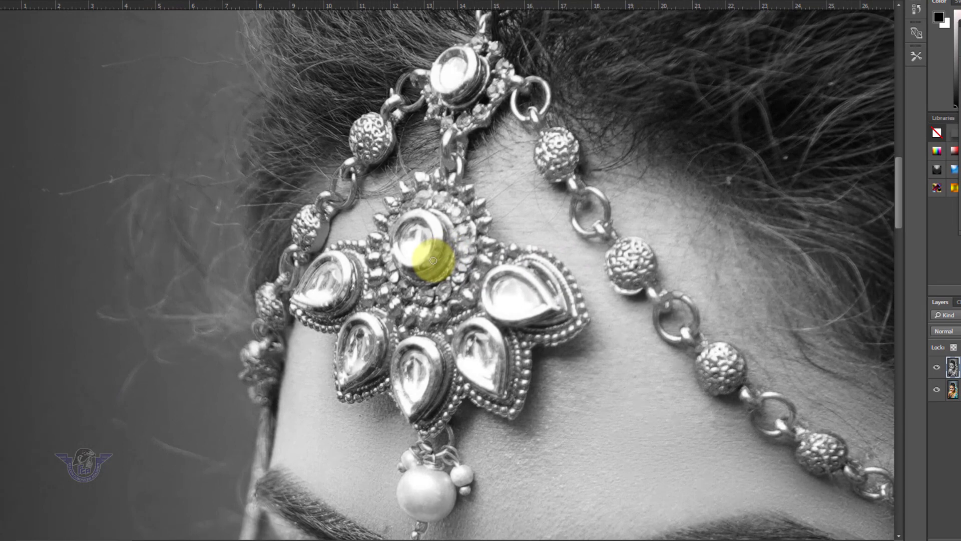
pyautogui.moveTo(433, 260)
pyautogui.mouseDown()
pyautogui.moveTo(420, 323)
pyautogui.moveTo(439, 331)
pyautogui.moveTo(398, 301)
pyautogui.moveTo(381, 319)
pyautogui.moveTo(356, 298)
pyautogui.moveTo(421, 268)
pyautogui.moveTo(437, 240)
pyautogui.moveTo(422, 353)
pyautogui.mouseUp()
pyautogui.press('[')
pyautogui.press('[')
pyautogui.moveTo(420, 400)
pyautogui.mouseDown()
pyautogui.moveTo(457, 404)
pyautogui.moveTo(454, 393)
pyautogui.moveTo(424, 442)
pyautogui.moveTo(429, 491)
pyautogui.moveTo(415, 490)
pyautogui.moveTo(445, 490)
pyautogui.moveTo(436, 502)
pyautogui.moveTo(408, 503)
pyautogui.moveTo(421, 456)
pyautogui.moveTo(408, 462)
pyautogui.moveTo(439, 451)
pyautogui.moveTo(452, 484)
pyautogui.moveTo(432, 429)
pyautogui.moveTo(436, 405)
pyautogui.moveTo(470, 350)
pyautogui.moveTo(477, 366)
pyautogui.moveTo(463, 375)
pyautogui.moveTo(508, 332)
pyautogui.moveTo(503, 355)
pyautogui.moveTo(470, 357)
pyautogui.moveTo(468, 298)
pyautogui.moveTo(456, 272)
pyautogui.moveTo(398, 304)
pyautogui.moveTo(326, 299)
pyautogui.moveTo(353, 311)
pyautogui.moveTo(317, 316)
pyautogui.moveTo(360, 364)
pyautogui.moveTo(418, 367)
pyautogui.moveTo(489, 403)
pyautogui.moveTo(493, 376)
pyautogui.moveTo(536, 310)
pyautogui.moveTo(513, 286)
pyautogui.moveTo(498, 299)
pyautogui.moveTo(516, 321)
pyautogui.moveTo(437, 287)
pyautogui.moveTo(444, 107)
pyautogui.moveTo(455, 111)
pyautogui.moveTo(446, 97)
pyautogui.moveTo(466, 100)
pyautogui.moveTo(356, 163)
pyautogui.moveTo(361, 153)
pyautogui.moveTo(339, 208)
pyautogui.moveTo(292, 275)
pyautogui.moveTo(261, 391)
pyautogui.moveTo(290, 337)
pyautogui.moveTo(463, 127)
pyautogui.moveTo(478, 84)
pyautogui.moveTo(466, 58)
pyautogui.moveTo(509, 129)
pyautogui.moveTo(512, 114)
pyautogui.moveTo(508, 144)
pyautogui.moveTo(536, 184)
pyautogui.moveTo(536, 172)
pyautogui.moveTo(532, 188)
pyautogui.moveTo(540, 163)
pyautogui.moveTo(554, 244)
pyautogui.moveTo(579, 238)
pyautogui.moveTo(564, 221)
pyautogui.moveTo(595, 296)
pyautogui.moveTo(607, 275)
pyautogui.moveTo(602, 266)
pyautogui.moveTo(590, 295)
pyautogui.moveTo(614, 293)
pyautogui.moveTo(659, 332)
pyautogui.moveTo(639, 339)
pyautogui.moveTo(629, 322)
pyautogui.moveTo(678, 375)
pyautogui.moveTo(690, 367)
pyautogui.moveTo(678, 391)
pyautogui.mouseUp()
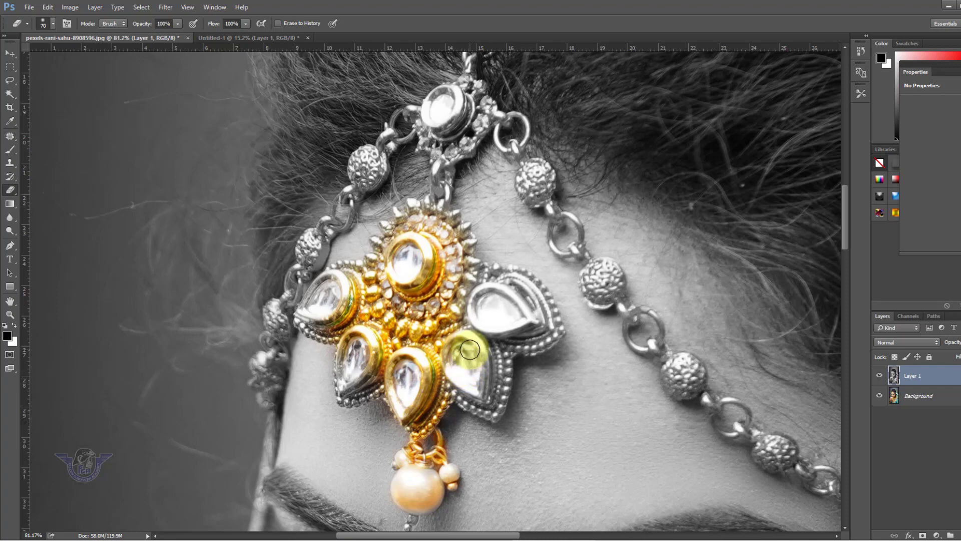
# Erase over the remaining pendant petals, the top jewel and the beaded chains on both sides, reducing the eraser to size 45
pyautogui.press(']')
pyautogui.press(']')
pyautogui.press(']')
pyautogui.press(']')
pyautogui.press(']')
pyautogui.press(']')
pyautogui.press(']')
pyautogui.press('[')
pyautogui.press('[')
pyautogui.press('[')
pyautogui.press('[')
pyautogui.press('[')
pyautogui.press('[')
pyautogui.press('[')
pyautogui.press('[')
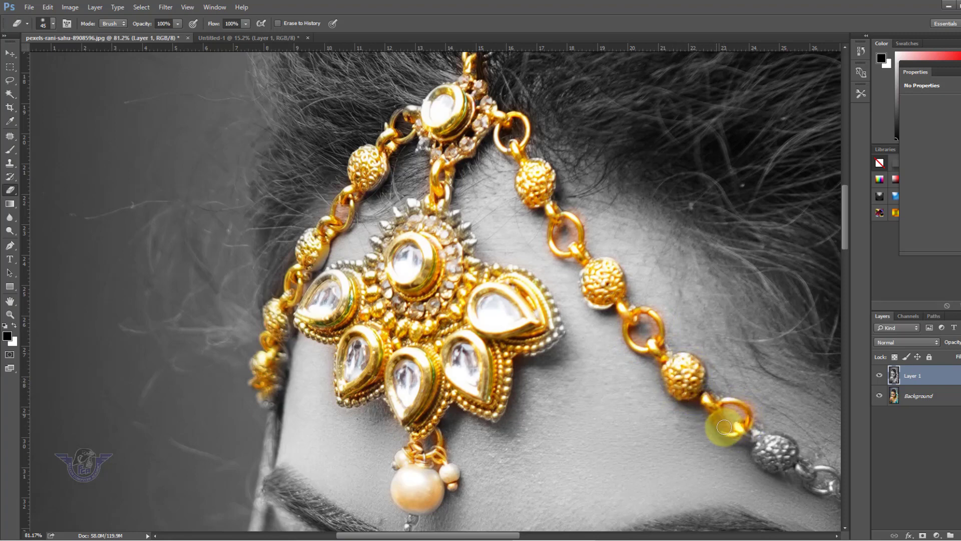
pyautogui.moveTo(725, 426); pyautogui.dragTo(776, 454)
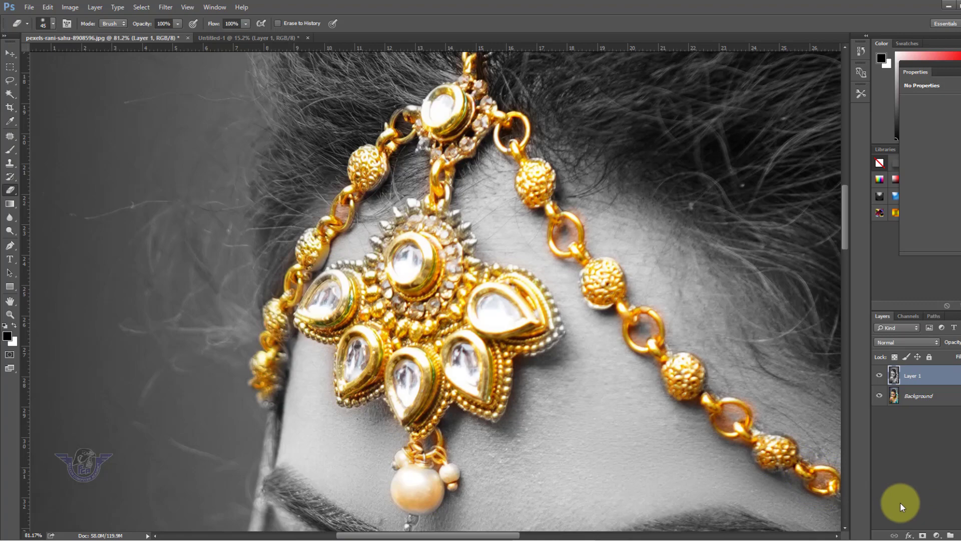
# Erase over the last beads and thin links of the forehead chain up to the veil's edge
pyautogui.hotkey('ctrl', '0')
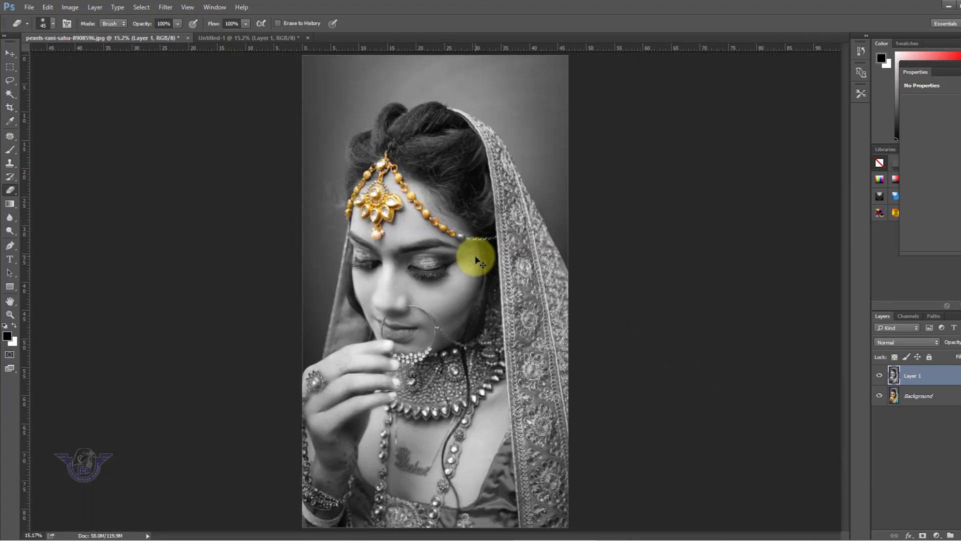
pyautogui.moveTo(476, 260)
pyautogui.mouseDown()
pyautogui.moveTo(490, 243)
pyautogui.moveTo(517, 257)
pyautogui.moveTo(528, 268)
pyautogui.moveTo(481, 275)
pyautogui.moveTo(487, 284)
pyautogui.moveTo(475, 278)
pyautogui.moveTo(525, 296)
pyautogui.moveTo(583, 304)
pyautogui.moveTo(696, 289)
pyautogui.moveTo(561, 296)
pyautogui.moveTo(690, 311)
pyautogui.mouseUp()
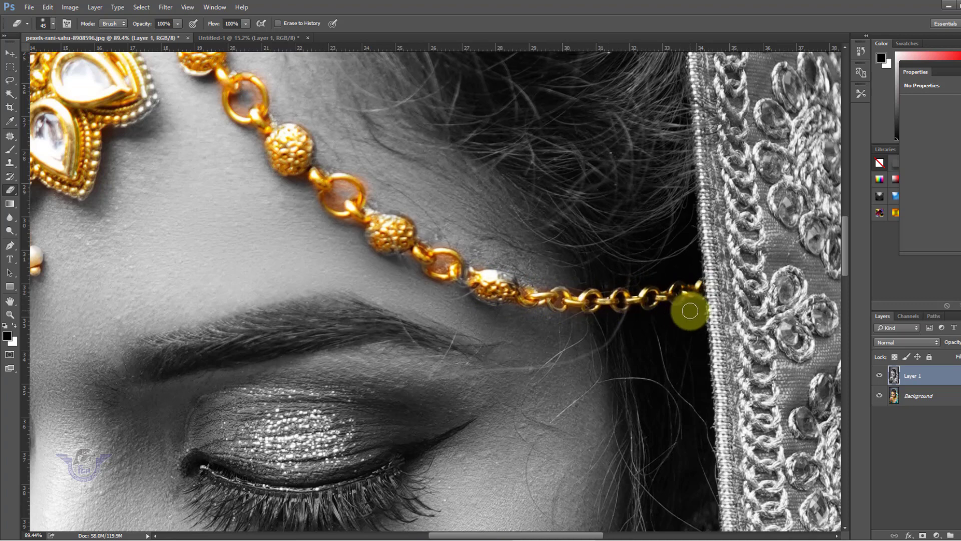
pyautogui.hotkey('ctrl', '0')
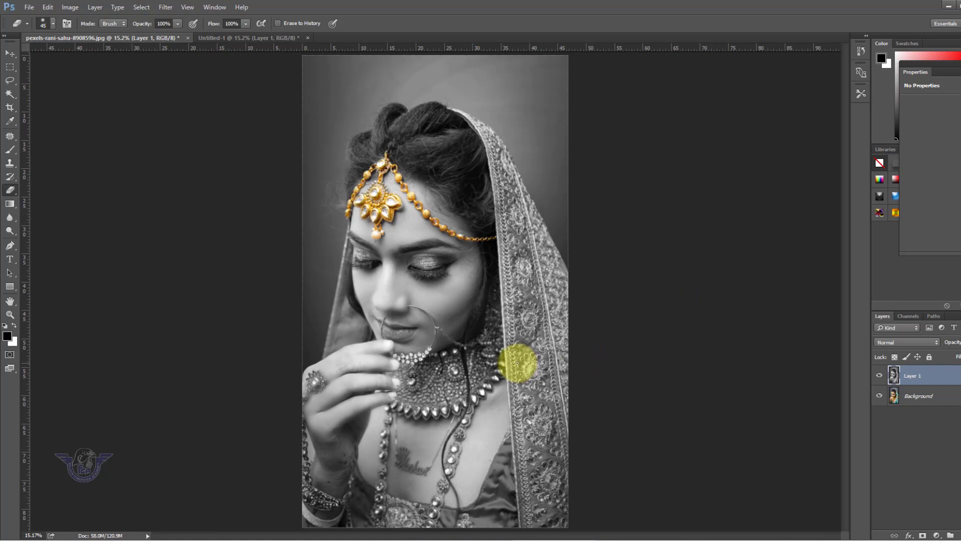
# Enlarge the eraser to size 600 and reveal colour in the lower veil and the bottom of the blouse
pyautogui.press(']')
pyautogui.press(']')
pyautogui.press(']')
pyautogui.press(']')
pyautogui.press(']')
pyautogui.press(']')
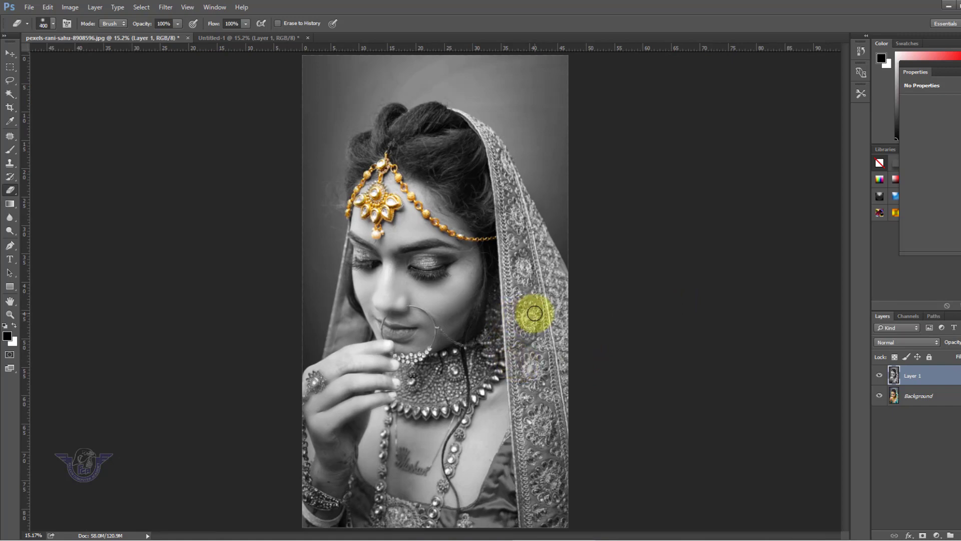
pyautogui.moveTo(537, 320)
pyautogui.mouseDown()
pyautogui.moveTo(549, 496)
pyautogui.moveTo(547, 468)
pyautogui.moveTo(518, 505)
pyautogui.moveTo(521, 460)
pyautogui.moveTo(557, 425)
pyautogui.moveTo(561, 330)
pyautogui.moveTo(529, 288)
pyautogui.moveTo(535, 472)
pyautogui.moveTo(508, 522)
pyautogui.mouseUp()
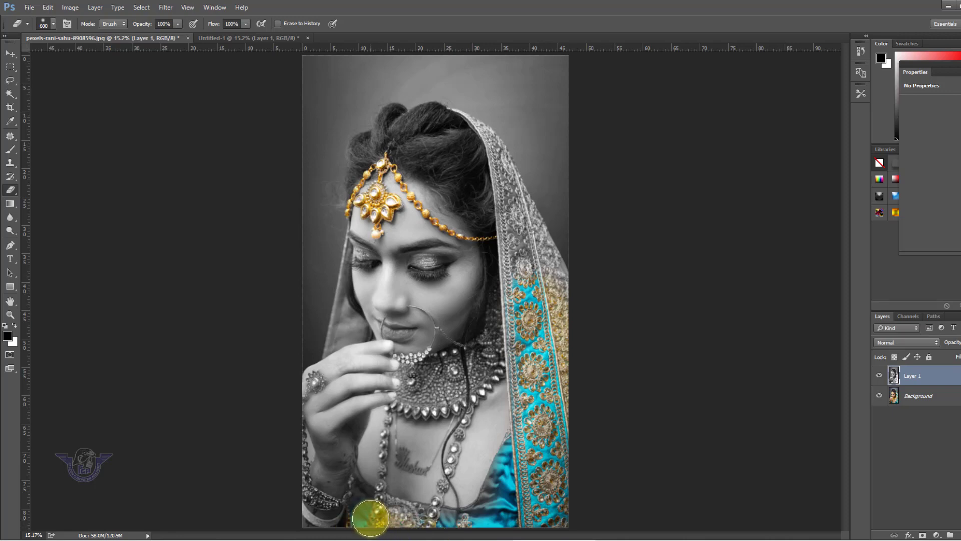
# Reduce the eraser to size 150 and erase over the blue blouse fabric beside the bracelet and along the embroidered neckline
pyautogui.moveTo(338, 475)
pyautogui.mouseDown()
pyautogui.moveTo(408, 522)
pyautogui.moveTo(421, 485)
pyautogui.moveTo(343, 275)
pyautogui.moveTo(318, 100)
pyautogui.mouseUp()
pyautogui.press('[')
pyautogui.press('[')
pyautogui.press('[')
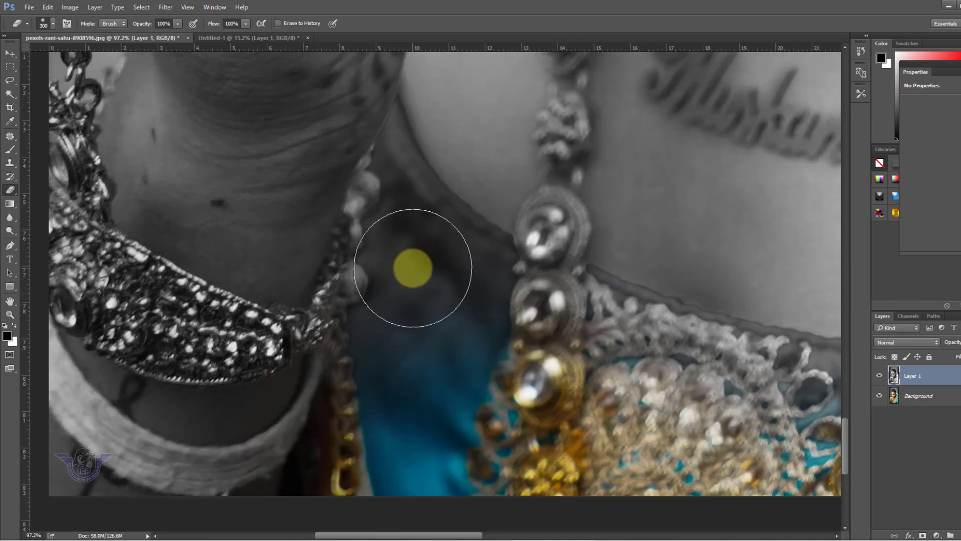
pyautogui.press('[')
pyautogui.moveTo(420, 272)
pyautogui.mouseDown()
pyautogui.moveTo(422, 318)
pyautogui.moveTo(404, 309)
pyautogui.mouseUp()
pyautogui.press('[')
pyautogui.press('[')
pyautogui.press('[')
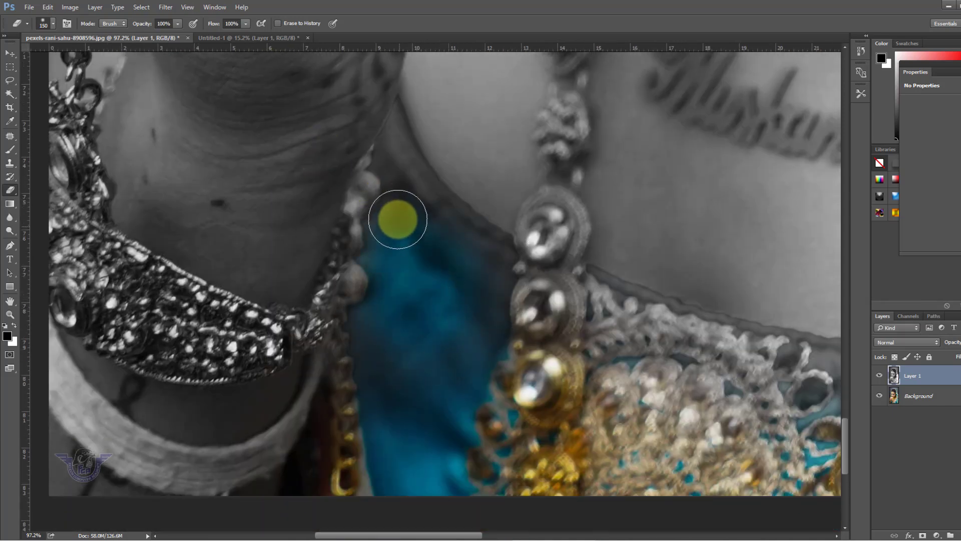
pyautogui.moveTo(397, 219)
pyautogui.mouseDown()
pyautogui.moveTo(401, 198)
pyautogui.moveTo(466, 275)
pyautogui.moveTo(474, 308)
pyautogui.moveTo(521, 293)
pyautogui.moveTo(572, 391)
pyautogui.moveTo(677, 397)
pyautogui.moveTo(735, 379)
pyautogui.moveTo(680, 367)
pyautogui.moveTo(628, 318)
pyautogui.moveTo(679, 354)
pyautogui.moveTo(781, 379)
pyautogui.moveTo(736, 415)
pyautogui.mouseUp()
# Erase over the remaining grey blouse fabric around the hanging necklace strand and up the neckline toward the veil
pyautogui.moveTo(569, 369); pyautogui.dragTo(369, 339)
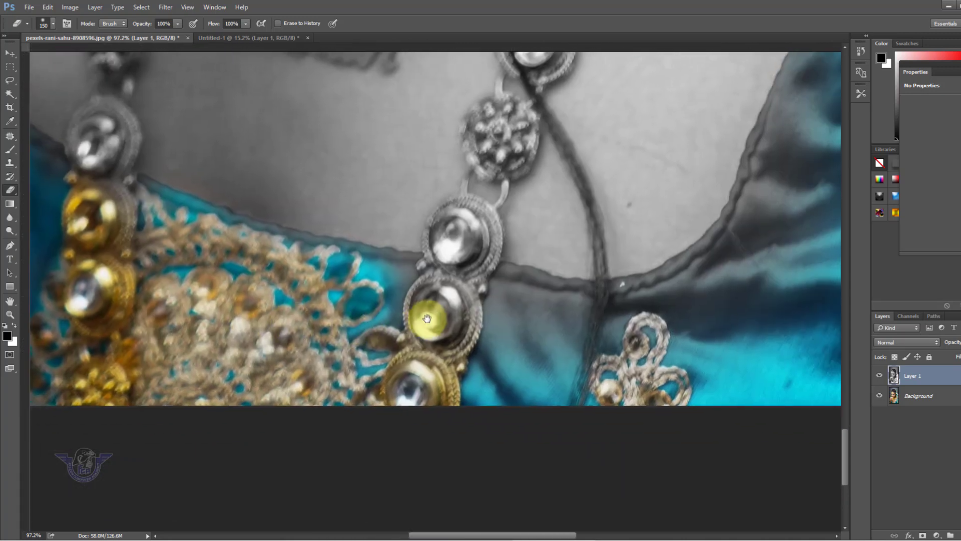
pyautogui.hotkey('ctrl', 'r')
pyautogui.moveTo(427, 318)
pyautogui.mouseDown()
pyautogui.moveTo(414, 297)
pyautogui.moveTo(401, 299)
pyautogui.moveTo(483, 315)
pyautogui.moveTo(464, 317)
pyautogui.moveTo(633, 320)
pyautogui.moveTo(687, 299)
pyautogui.moveTo(648, 324)
pyautogui.moveTo(727, 274)
pyautogui.moveTo(739, 253)
pyautogui.moveTo(684, 307)
pyautogui.moveTo(723, 294)
pyautogui.moveTo(756, 260)
pyautogui.moveTo(565, 410)
pyautogui.moveTo(569, 395)
pyautogui.moveTo(541, 395)
pyautogui.moveTo(494, 420)
pyautogui.moveTo(445, 482)
pyautogui.moveTo(461, 430)
pyautogui.moveTo(453, 418)
pyautogui.moveTo(452, 426)
pyautogui.moveTo(478, 375)
pyautogui.moveTo(495, 360)
pyautogui.moveTo(483, 397)
pyautogui.moveTo(539, 332)
pyautogui.moveTo(554, 253)
pyautogui.moveTo(627, 155)
pyautogui.moveTo(644, 265)
pyautogui.moveTo(626, 411)
pyautogui.moveTo(610, 306)
pyautogui.moveTo(608, 325)
pyautogui.moveTo(614, 262)
pyautogui.moveTo(602, 165)
pyautogui.moveTo(618, 164)
pyautogui.moveTo(619, 414)
pyautogui.moveTo(605, 393)
pyautogui.mouseUp()
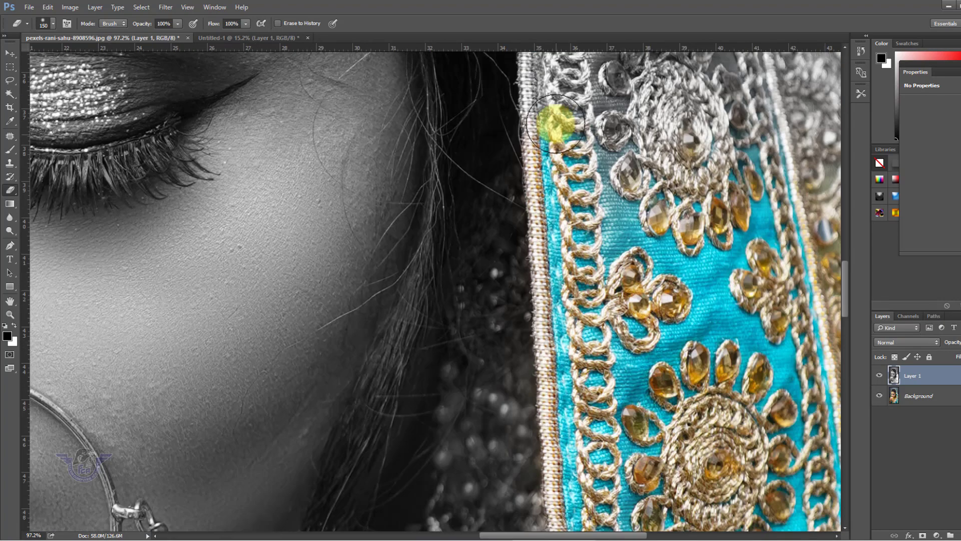
# Erase along the veil's embroidered border and gold netting up to the top of the head with the size 150 eraser
pyautogui.moveTo(556, 124)
pyautogui.mouseDown()
pyautogui.moveTo(582, 515)
pyautogui.moveTo(582, 344)
pyautogui.moveTo(650, 261)
pyautogui.moveTo(666, 96)
pyautogui.moveTo(613, 441)
pyautogui.moveTo(585, 391)
pyautogui.moveTo(570, 334)
pyautogui.moveTo(655, 138)
pyautogui.moveTo(574, 74)
pyautogui.moveTo(579, 68)
pyautogui.moveTo(534, 81)
pyautogui.moveTo(644, 109)
pyautogui.moveTo(695, 156)
pyautogui.moveTo(673, 109)
pyautogui.moveTo(717, 194)
pyautogui.moveTo(705, 178)
pyautogui.moveTo(711, 145)
pyautogui.moveTo(799, 348)
pyautogui.moveTo(773, 296)
pyautogui.moveTo(754, 205)
pyautogui.moveTo(706, 163)
pyautogui.moveTo(626, 276)
pyautogui.moveTo(606, 382)
pyautogui.moveTo(558, 373)
pyautogui.moveTo(617, 163)
pyautogui.moveTo(657, 214)
pyautogui.mouseUp()
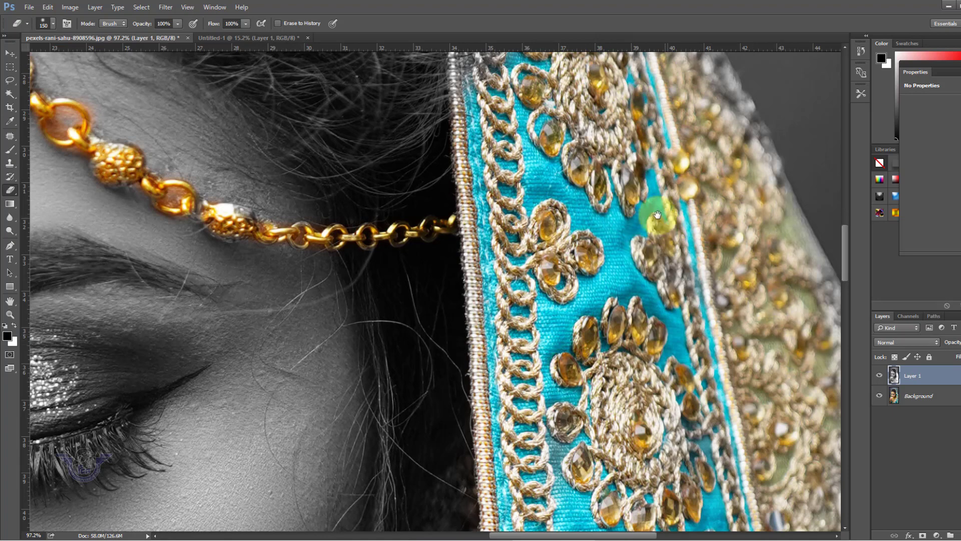
pyautogui.moveTo(657, 215); pyautogui.dragTo(659, 232)
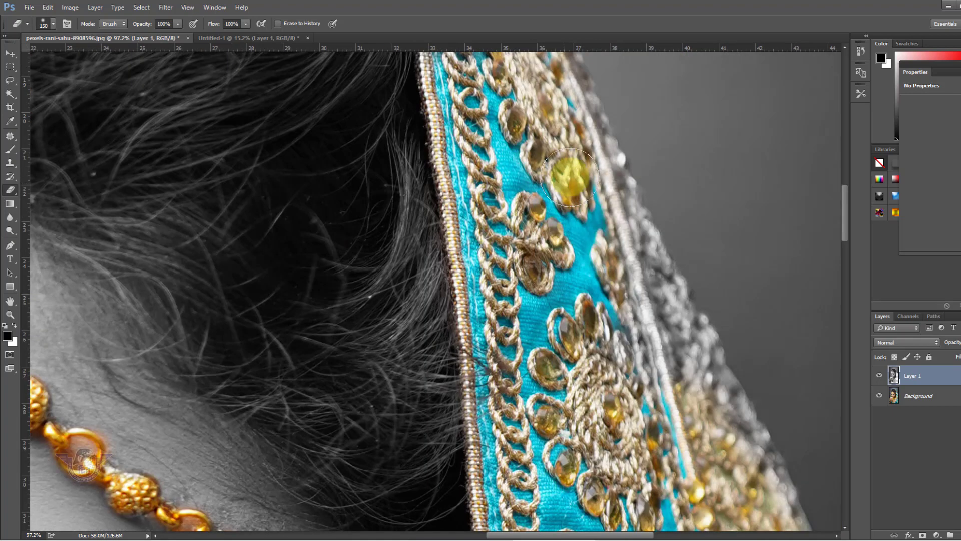
pyautogui.moveTo(570, 177)
pyautogui.mouseDown()
pyautogui.moveTo(643, 350)
pyautogui.moveTo(607, 244)
pyautogui.moveTo(645, 349)
pyautogui.moveTo(696, 416)
pyautogui.moveTo(679, 343)
pyautogui.moveTo(701, 410)
pyautogui.moveTo(583, 300)
pyautogui.moveTo(551, 177)
pyautogui.moveTo(562, 450)
pyautogui.moveTo(586, 475)
pyautogui.mouseUp()
pyautogui.moveTo(525, 395)
pyautogui.mouseDown()
pyautogui.moveTo(504, 281)
pyautogui.moveTo(447, 180)
pyautogui.moveTo(322, 76)
pyautogui.moveTo(415, 172)
pyautogui.moveTo(486, 268)
pyautogui.moveTo(502, 255)
pyautogui.moveTo(480, 203)
pyautogui.moveTo(547, 296)
pyautogui.moveTo(509, 235)
pyautogui.moveTo(575, 423)
pyautogui.mouseUp()
pyautogui.hotkey('ctrl', '0')
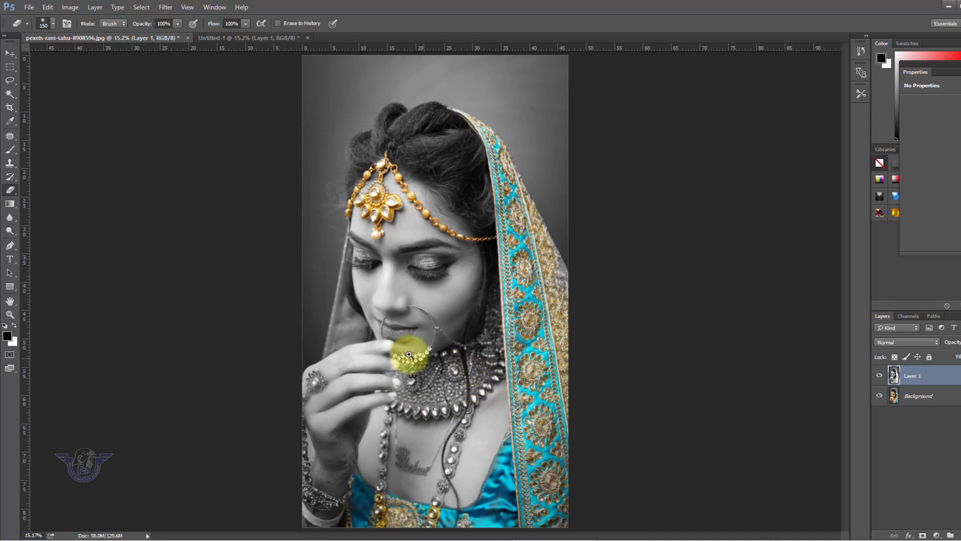
# Erase over the wide choker necklace below the chin to reveal its gold, using eraser size 100 near the fingers
pyautogui.keyDown('ctrl'); pyautogui.click(438, 362); pyautogui.keyUp('ctrl')
pyautogui.moveTo(437, 361); pyautogui.dragTo(510, 397)
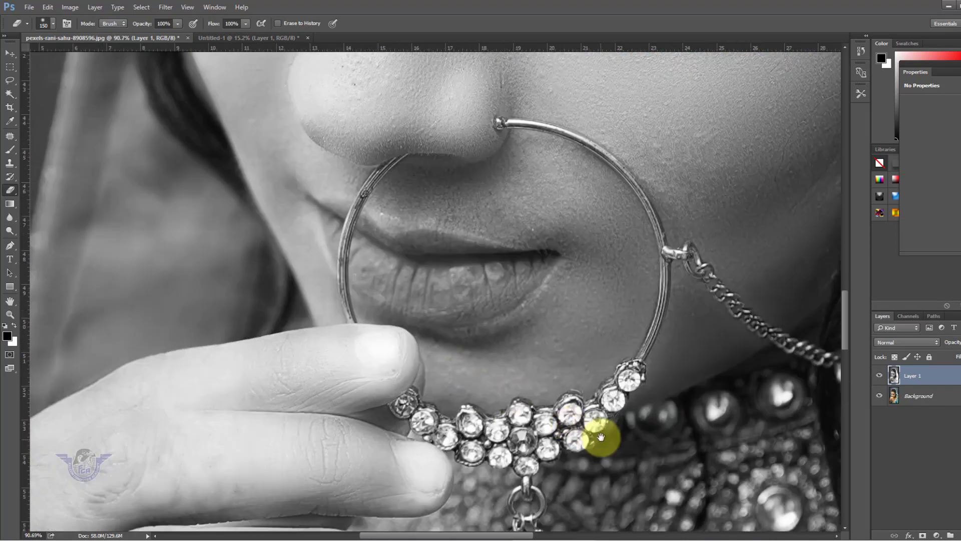
pyautogui.moveTo(538, 298); pyautogui.dragTo(425, 180)
pyautogui.hotkey('ctrl', '-')
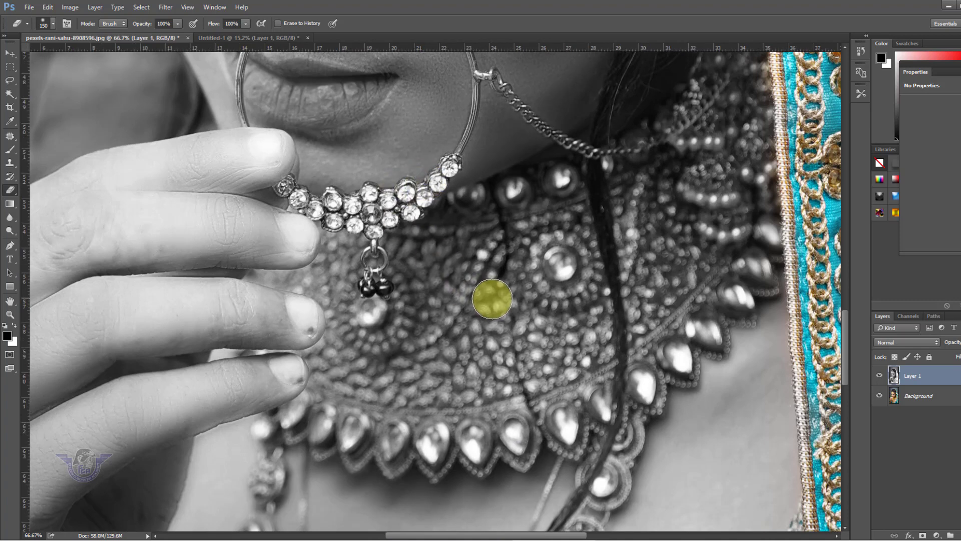
pyautogui.press(']')
pyautogui.press(']')
pyautogui.moveTo(500, 300)
pyautogui.mouseDown()
pyautogui.moveTo(537, 324)
pyautogui.moveTo(703, 174)
pyautogui.moveTo(721, 134)
pyautogui.moveTo(680, 175)
pyautogui.moveTo(651, 169)
pyautogui.moveTo(533, 226)
pyautogui.moveTo(510, 313)
pyautogui.moveTo(580, 331)
pyautogui.moveTo(633, 306)
pyautogui.moveTo(648, 311)
pyautogui.moveTo(717, 246)
pyautogui.moveTo(728, 211)
pyautogui.moveTo(663, 323)
pyautogui.moveTo(546, 378)
pyautogui.moveTo(429, 384)
pyautogui.moveTo(463, 412)
pyautogui.moveTo(419, 369)
pyautogui.moveTo(433, 323)
pyautogui.moveTo(430, 287)
pyautogui.moveTo(410, 300)
pyautogui.moveTo(432, 387)
pyautogui.moveTo(570, 404)
pyautogui.moveTo(525, 394)
pyautogui.moveTo(503, 360)
pyautogui.moveTo(317, 285)
pyautogui.mouseUp()
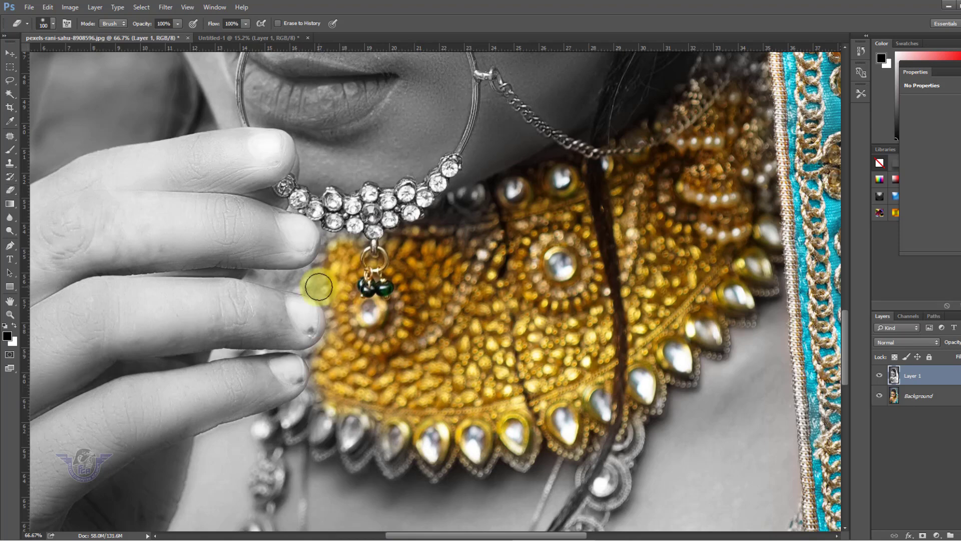
# Reduce the eraser to size 60 and erase over the choker between the fingers and around the grey stone on its upper edge
pyautogui.press('p')
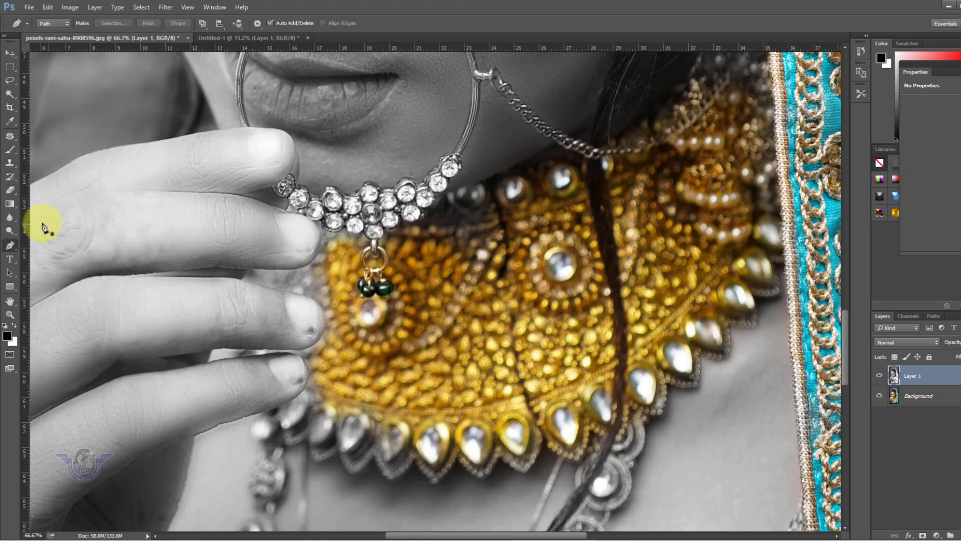
pyautogui.click(10, 193)
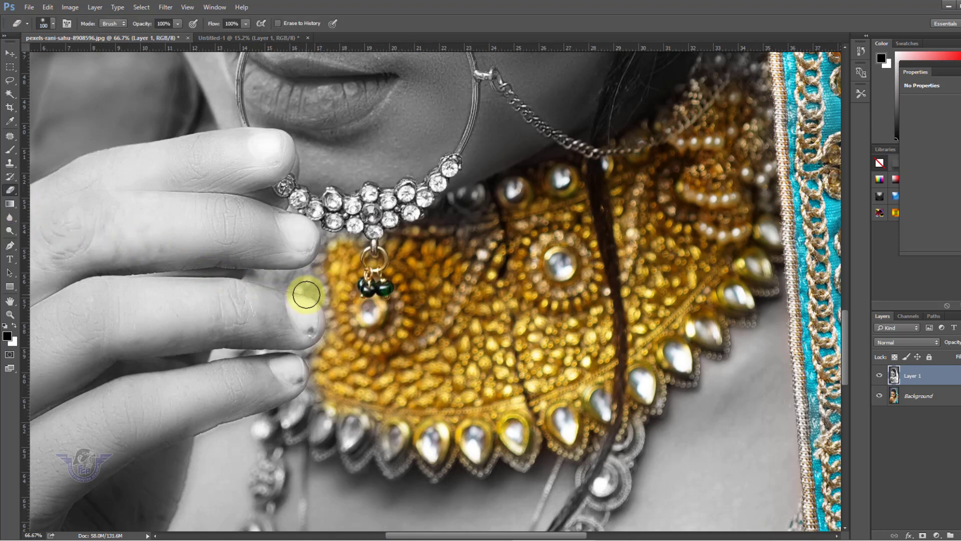
pyautogui.press('[')
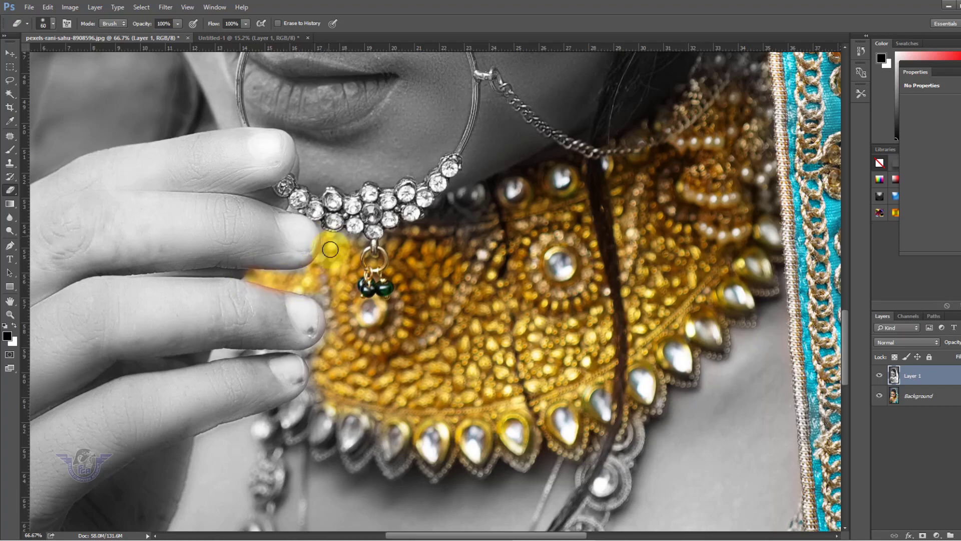
pyautogui.scroll(3, 322, 296)
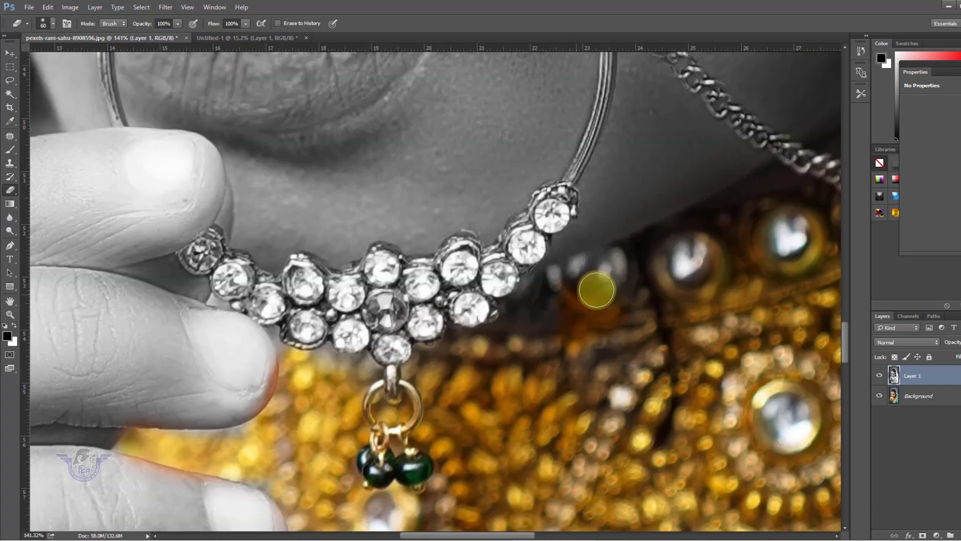
pyautogui.moveTo(595, 290); pyautogui.dragTo(592, 279)
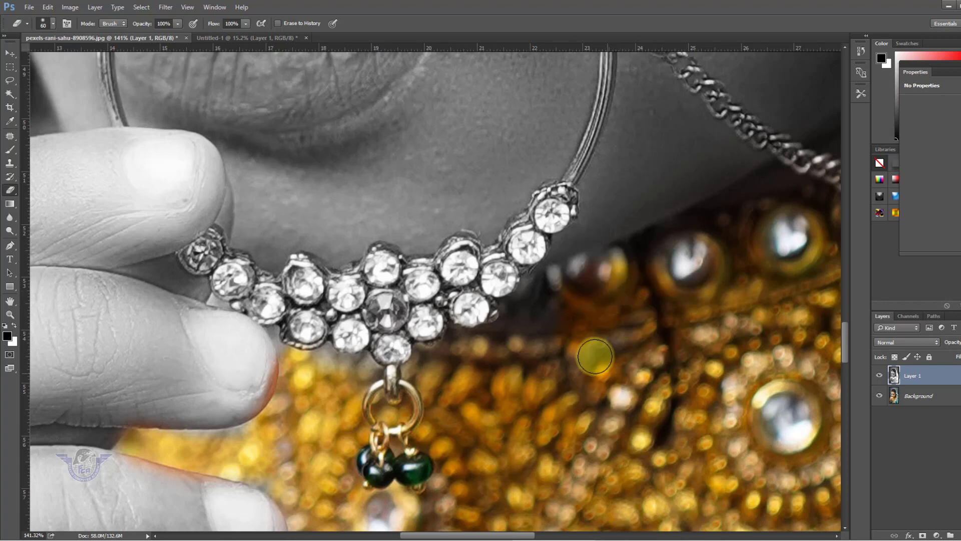
# Erase over the gemstone cluster at the bottom of the nose ring with the eraser at size 45
pyautogui.moveTo(362, 299)
pyautogui.mouseDown()
pyautogui.moveTo(403, 325)
pyautogui.moveTo(347, 321)
pyautogui.mouseUp()
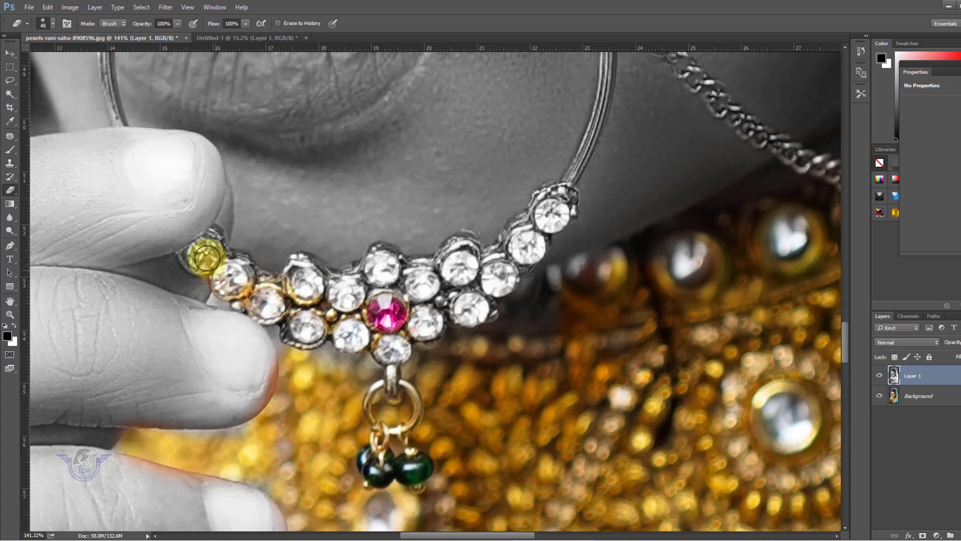
pyautogui.moveTo(243, 285); pyautogui.dragTo(299, 274)
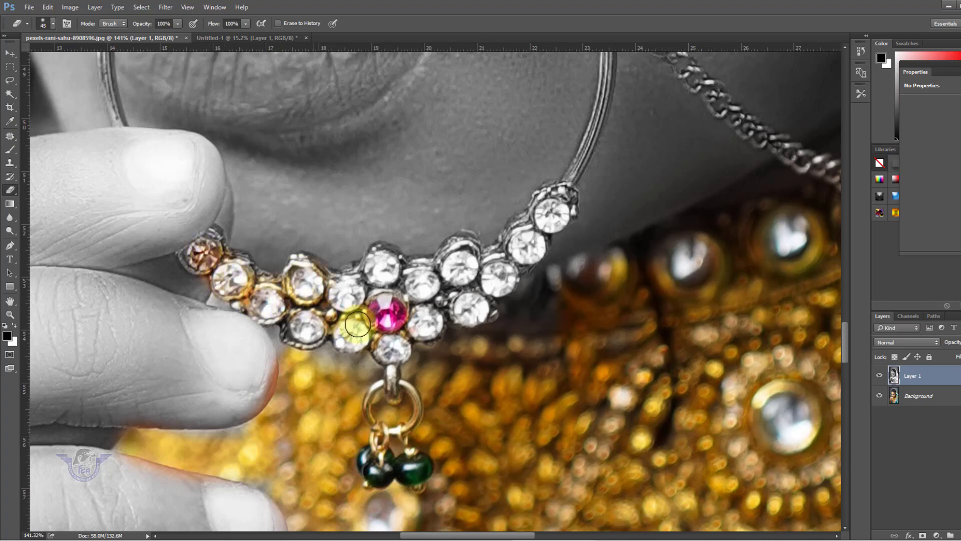
pyautogui.moveTo(435, 294); pyautogui.dragTo(515, 255)
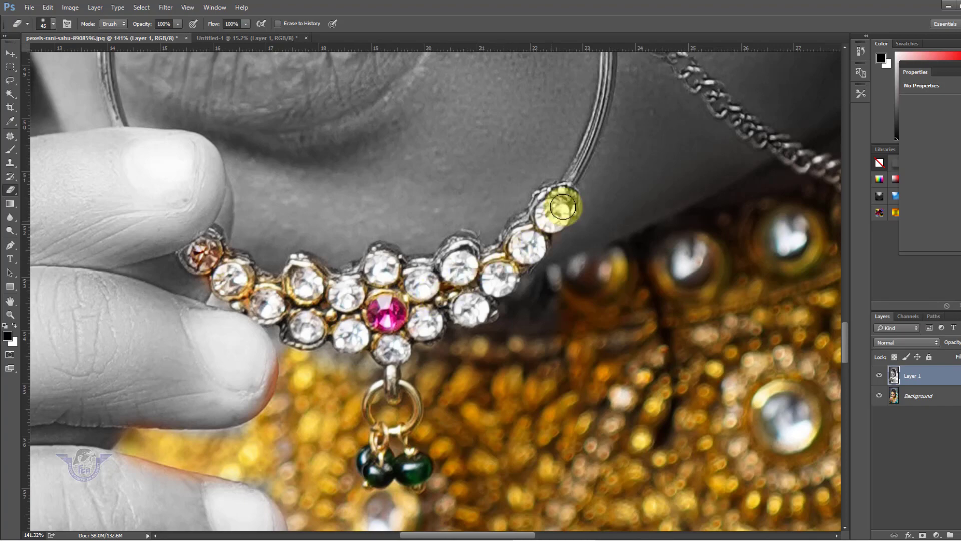
pyautogui.moveTo(489, 292); pyautogui.dragTo(379, 348)
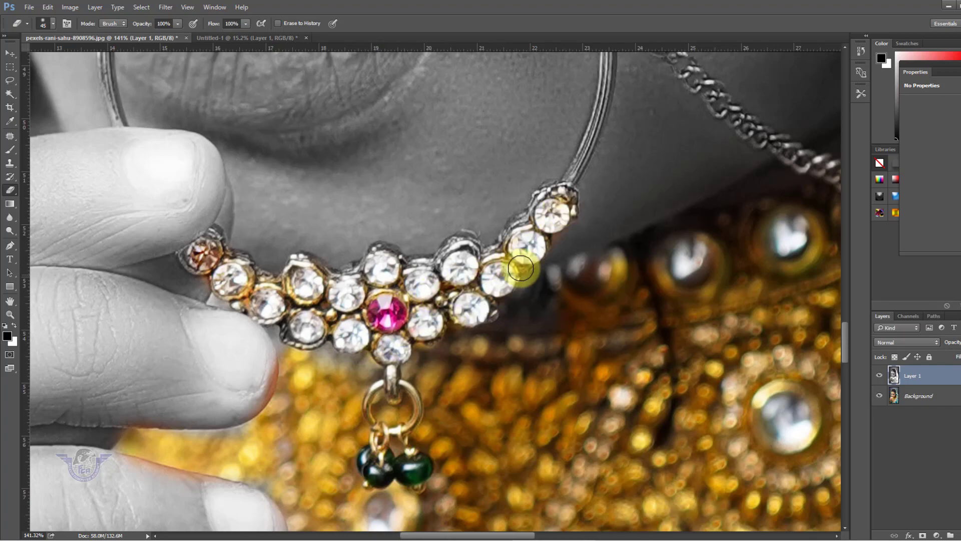
# Erase along the nose ring's hoop from the gemstones past the chain link up to the nostril, reducing the eraser to size 25
pyautogui.moveTo(547, 231)
pyautogui.mouseDown()
pyautogui.moveTo(407, 450)
pyautogui.moveTo(420, 431)
pyautogui.mouseUp()
pyautogui.click(453, 362)
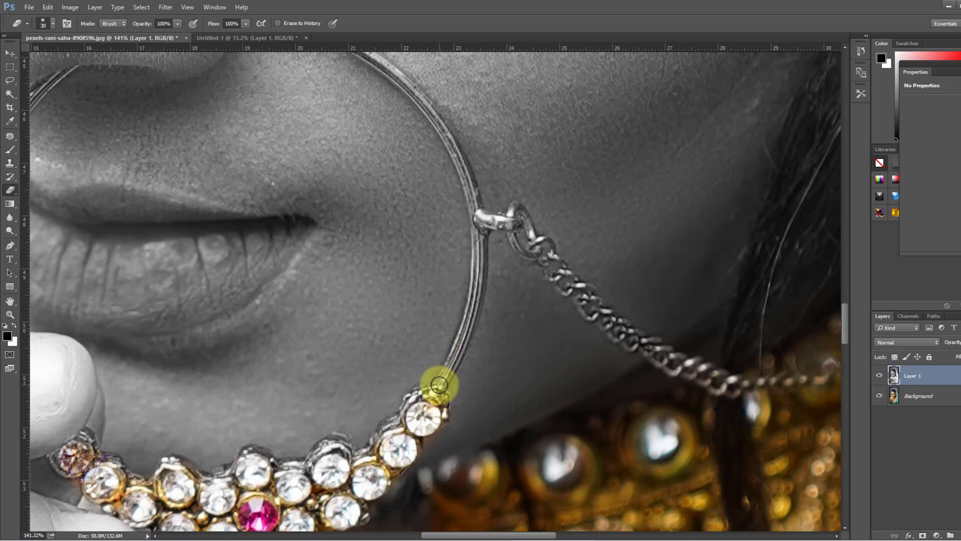
pyautogui.moveTo(471, 306); pyautogui.dragTo(482, 224)
pyautogui.moveTo(464, 175)
pyautogui.mouseDown()
pyautogui.moveTo(435, 124)
pyautogui.moveTo(506, 311)
pyautogui.mouseUp()
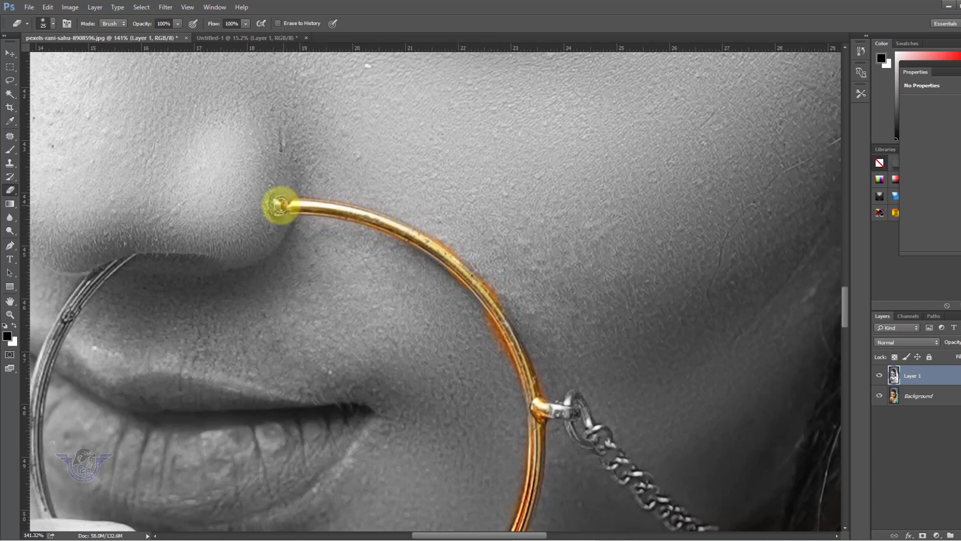
# Erase along the rest of the nose ring's hoop from beneath the nose down to the fingertip, redoing the stroke that spilled onto the lip
pyautogui.moveTo(135, 282); pyautogui.dragTo(212, 242)
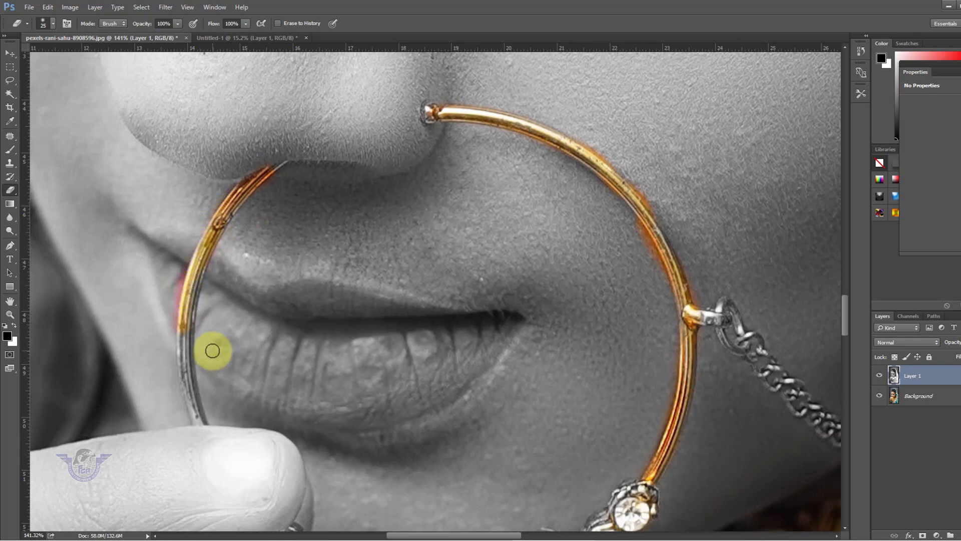
pyautogui.moveTo(212, 350)
pyautogui.mouseDown()
pyautogui.moveTo(231, 241)
pyautogui.moveTo(259, 177)
pyautogui.mouseUp()
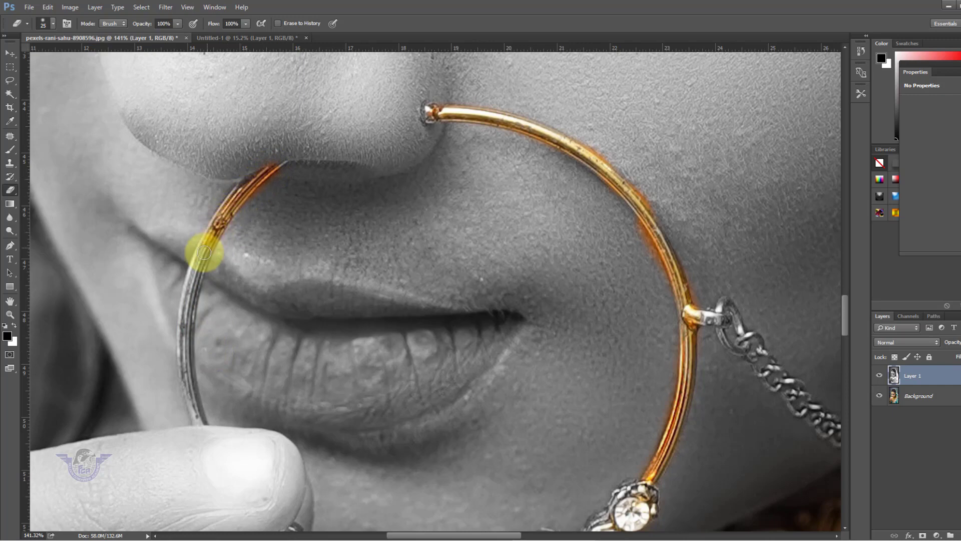
pyautogui.moveTo(183, 331); pyautogui.dragTo(185, 374)
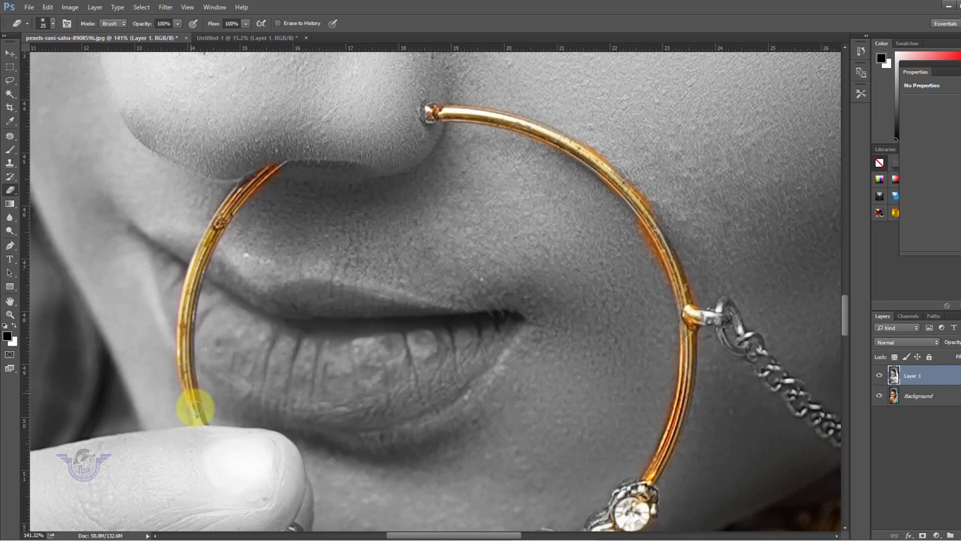
# Erase over the nose ring's chain and the dark beaded area between the hair and the veil border, using eraser size 50
pyautogui.hotkey('ctrl', '0')
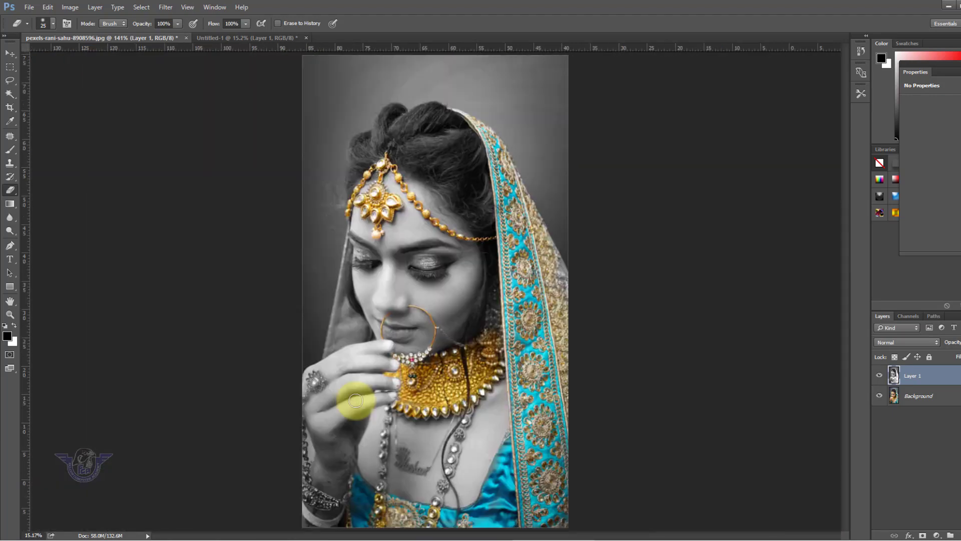
pyautogui.scroll(5, 509, 312)
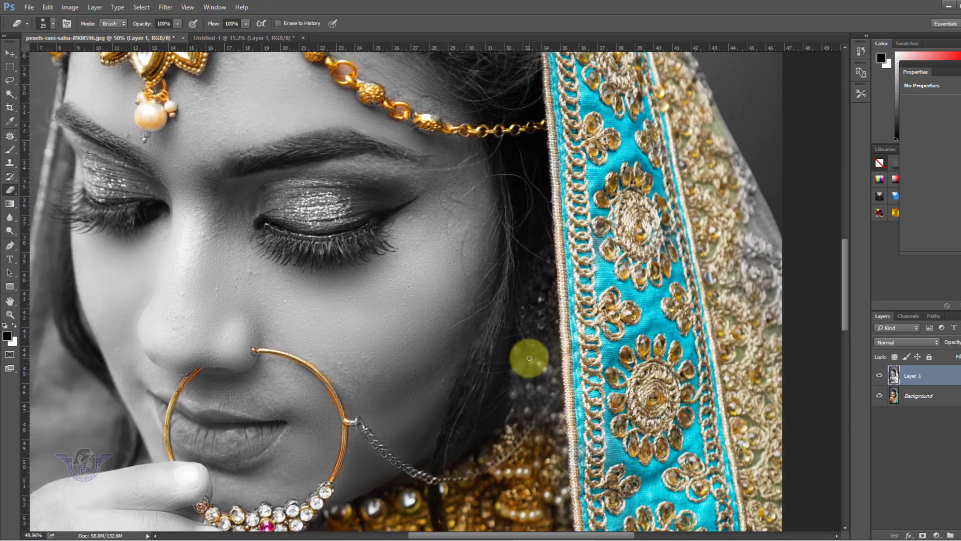
pyautogui.moveTo(531, 404)
pyautogui.mouseDown()
pyautogui.moveTo(530, 377)
pyautogui.moveTo(522, 393)
pyautogui.moveTo(553, 429)
pyautogui.moveTo(543, 282)
pyautogui.moveTo(533, 325)
pyautogui.moveTo(529, 309)
pyautogui.moveTo(546, 254)
pyautogui.moveTo(557, 512)
pyautogui.moveTo(563, 501)
pyautogui.moveTo(557, 531)
pyautogui.moveTo(563, 508)
pyautogui.moveTo(535, 503)
pyautogui.moveTo(515, 483)
pyautogui.moveTo(433, 483)
pyautogui.mouseUp()
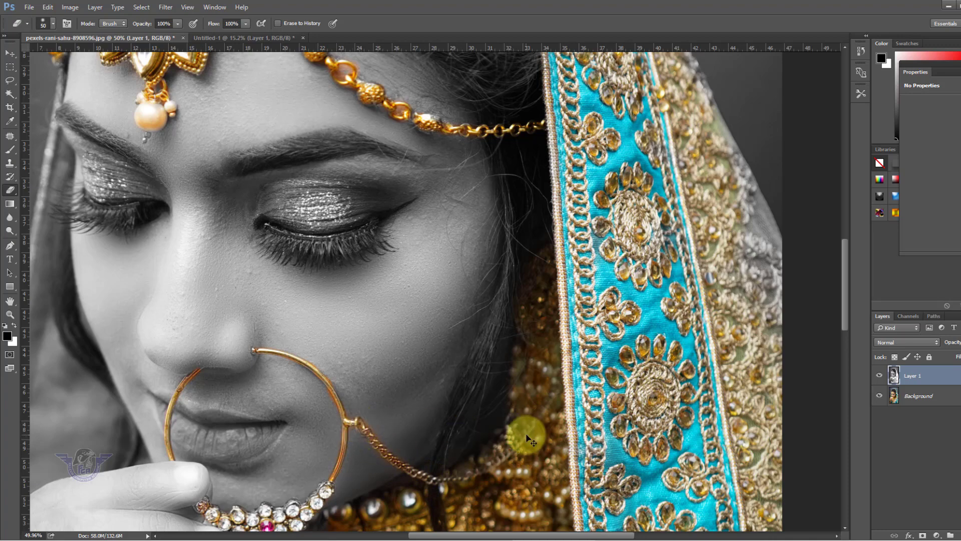
# Erase over the eyeshadow on both eyelids, using eraser size 70 on the first and 60 on the second
pyautogui.hotkey('ctrl', '0')
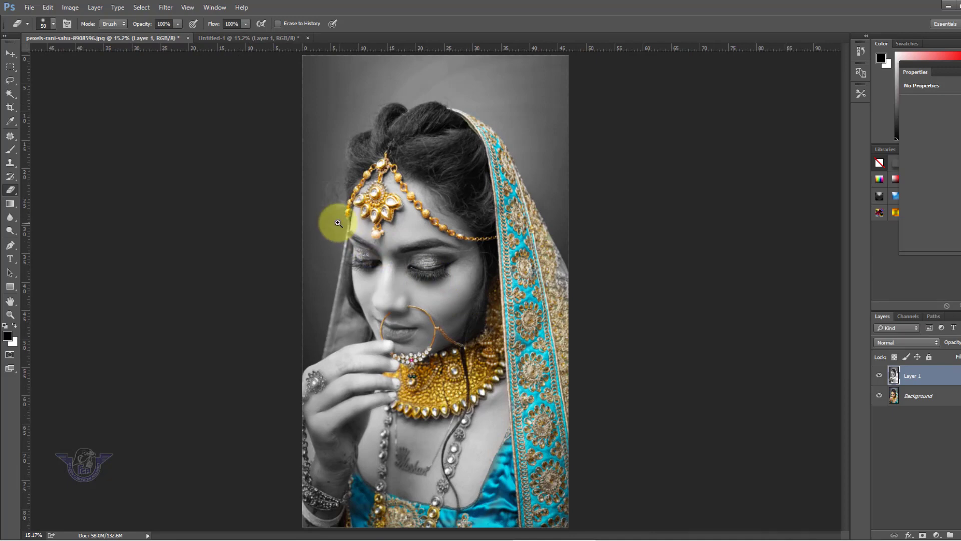
pyautogui.moveTo(338, 224); pyautogui.dragTo(412, 251)
pyautogui.hscroll(-2, 412, 251)
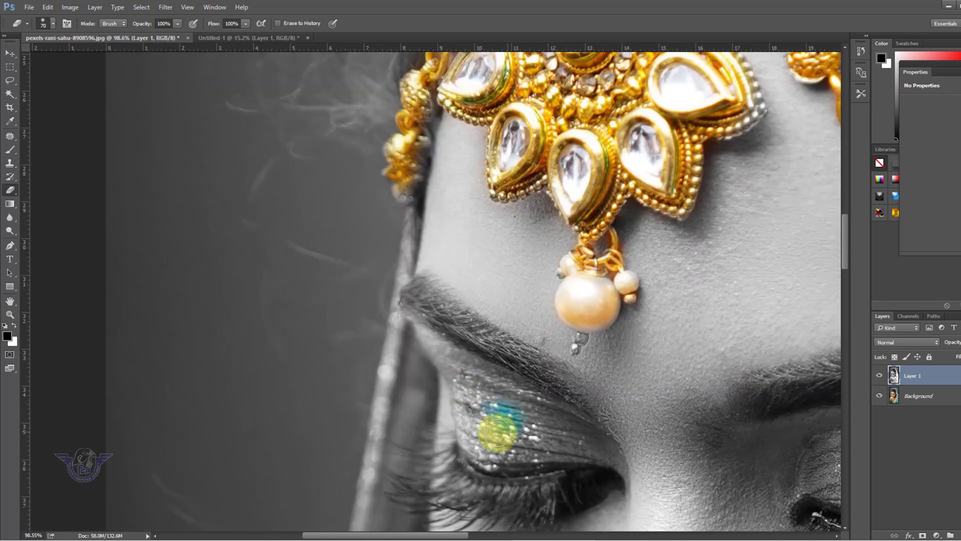
pyautogui.moveTo(497, 433)
pyautogui.mouseDown()
pyautogui.moveTo(561, 430)
pyautogui.moveTo(574, 444)
pyautogui.moveTo(495, 420)
pyautogui.moveTo(505, 458)
pyautogui.moveTo(471, 408)
pyautogui.moveTo(465, 376)
pyautogui.moveTo(531, 406)
pyautogui.moveTo(461, 368)
pyautogui.moveTo(515, 443)
pyautogui.moveTo(604, 458)
pyautogui.mouseUp()
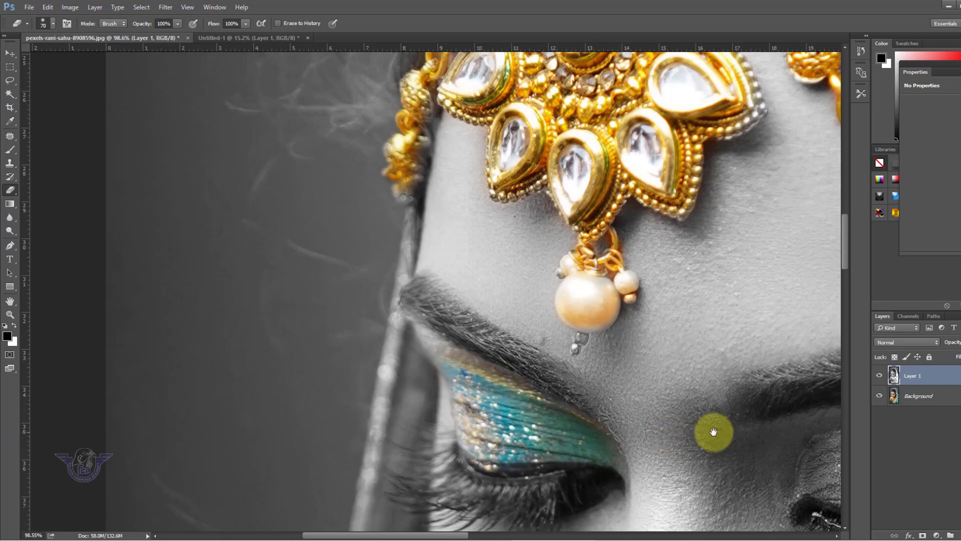
pyautogui.moveTo(595, 403); pyautogui.dragTo(325, 337)
pyautogui.moveTo(414, 343)
pyautogui.mouseDown()
pyautogui.moveTo(412, 365)
pyautogui.moveTo(376, 353)
pyautogui.moveTo(485, 343)
pyautogui.moveTo(440, 380)
pyautogui.moveTo(634, 356)
pyautogui.mouseUp()
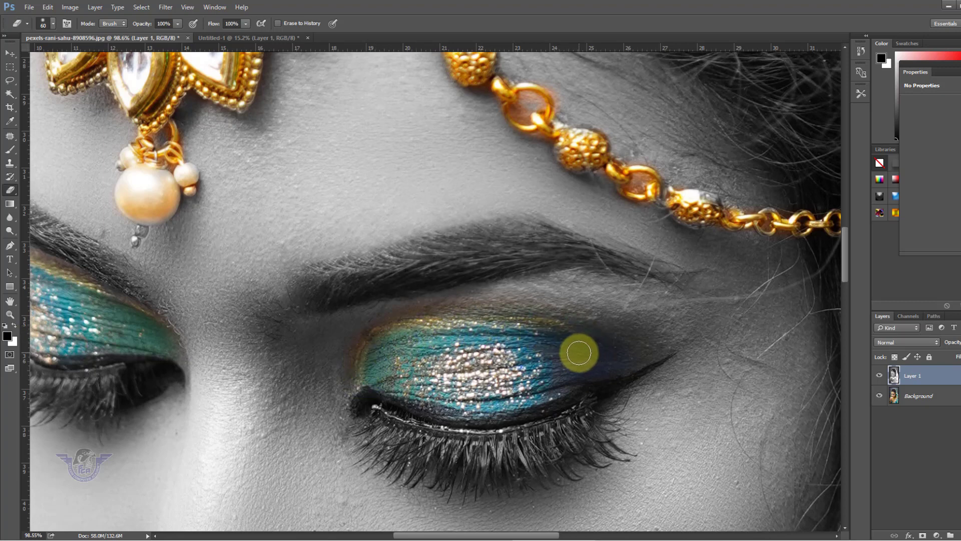
# Erase over both strands of the long necklace from the choker down to the blouse with the size 60 eraser
pyautogui.hotkey('ctrl', '0')
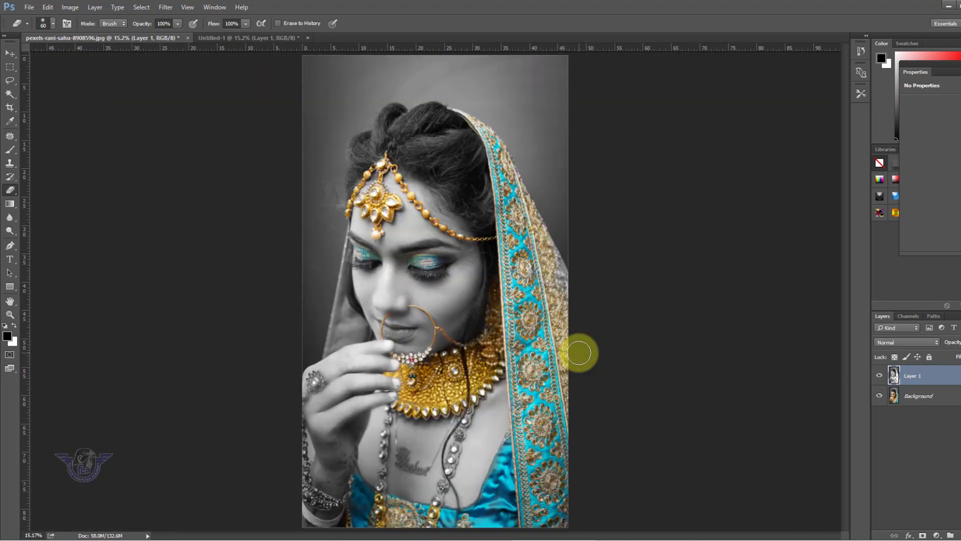
pyautogui.moveTo(357, 418); pyautogui.dragTo(436, 427)
pyautogui.moveTo(294, 440); pyautogui.dragTo(435, 442)
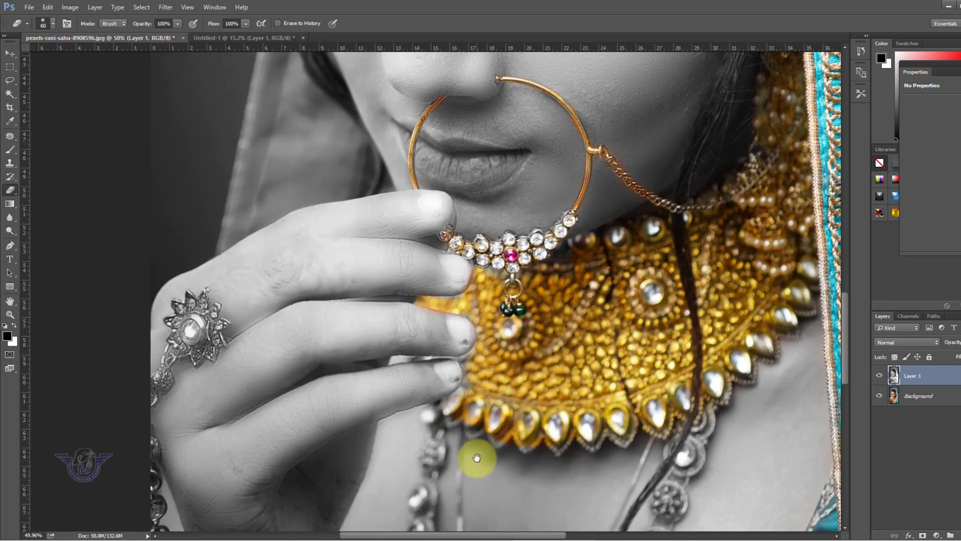
pyautogui.moveTo(456, 406)
pyautogui.mouseDown()
pyautogui.moveTo(429, 275)
pyautogui.moveTo(397, 268)
pyautogui.moveTo(371, 323)
pyautogui.moveTo(360, 499)
pyautogui.mouseUp()
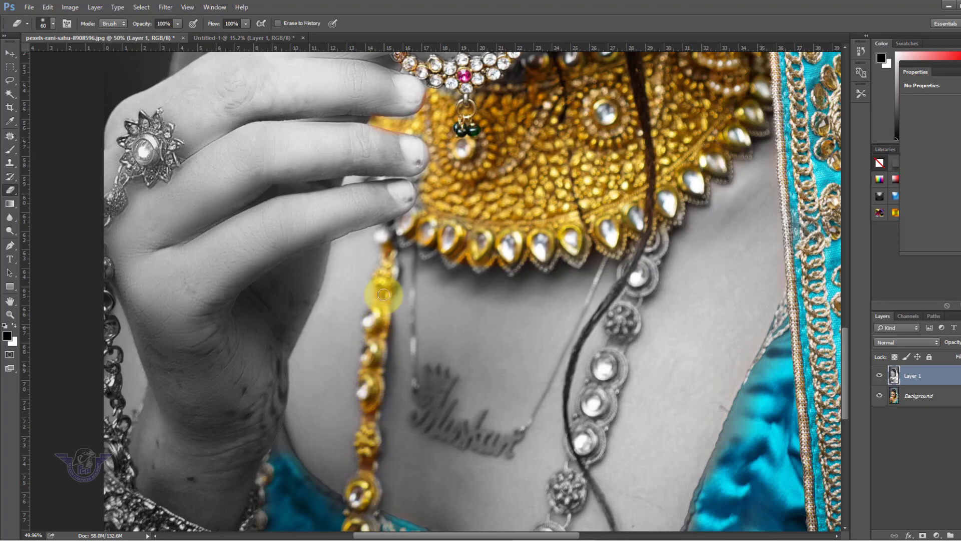
pyautogui.moveTo(657, 239)
pyautogui.mouseDown()
pyautogui.moveTo(636, 257)
pyautogui.moveTo(651, 246)
pyautogui.moveTo(635, 271)
pyautogui.moveTo(645, 279)
pyautogui.moveTo(634, 266)
pyautogui.moveTo(659, 236)
pyautogui.moveTo(637, 278)
pyautogui.moveTo(647, 288)
pyautogui.moveTo(632, 274)
pyautogui.moveTo(636, 293)
pyautogui.moveTo(617, 329)
pyautogui.moveTo(620, 313)
pyautogui.moveTo(627, 328)
pyautogui.moveTo(604, 358)
pyautogui.moveTo(601, 412)
pyautogui.moveTo(591, 404)
pyautogui.moveTo(599, 403)
pyautogui.moveTo(593, 412)
pyautogui.moveTo(620, 368)
pyautogui.moveTo(615, 388)
pyautogui.moveTo(588, 436)
pyautogui.moveTo(588, 425)
pyautogui.moveTo(590, 444)
pyautogui.moveTo(580, 440)
pyautogui.moveTo(600, 402)
pyautogui.moveTo(588, 399)
pyautogui.moveTo(598, 383)
pyautogui.moveTo(611, 401)
pyautogui.moveTo(573, 456)
pyautogui.moveTo(595, 437)
pyautogui.moveTo(596, 453)
pyautogui.moveTo(567, 491)
pyautogui.mouseUp()
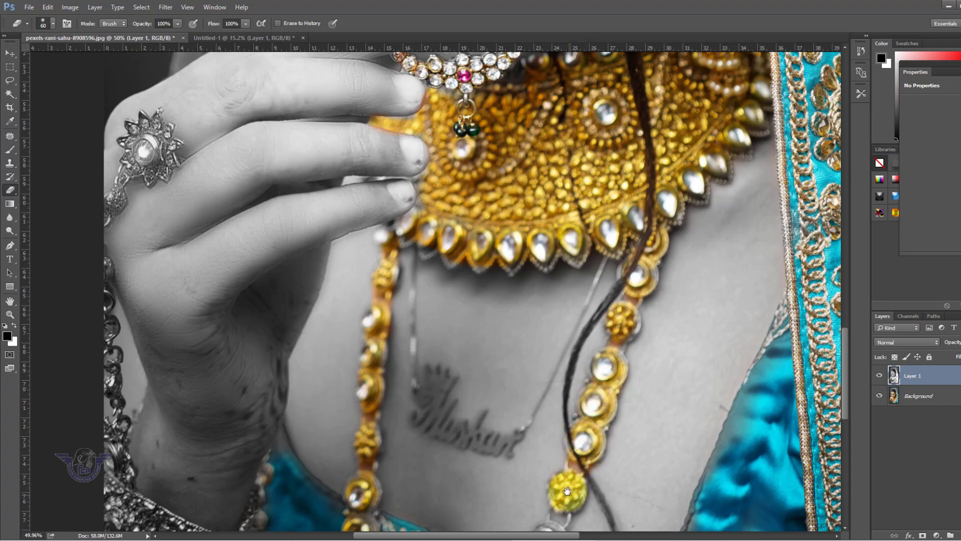
pyautogui.moveTo(578, 438); pyautogui.dragTo(586, 277)
pyautogui.moveTo(580, 320)
pyautogui.mouseDown()
pyautogui.moveTo(561, 380)
pyautogui.moveTo(548, 379)
pyautogui.moveTo(565, 374)
pyautogui.moveTo(558, 357)
pyautogui.moveTo(572, 330)
pyautogui.moveTo(565, 382)
pyautogui.mouseUp()
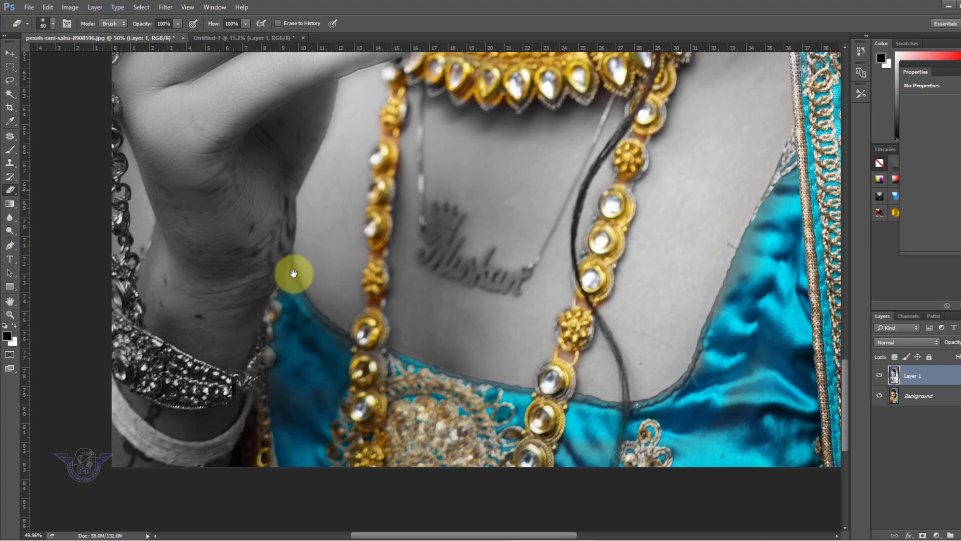
# Erase over the flower-shaped ring, the hand chain and the wrist bracelet, enlarging the eraser to 125 and finishing with size 90
pyautogui.moveTo(294, 272); pyautogui.dragTo(401, 422)
pyautogui.click(384, 238)
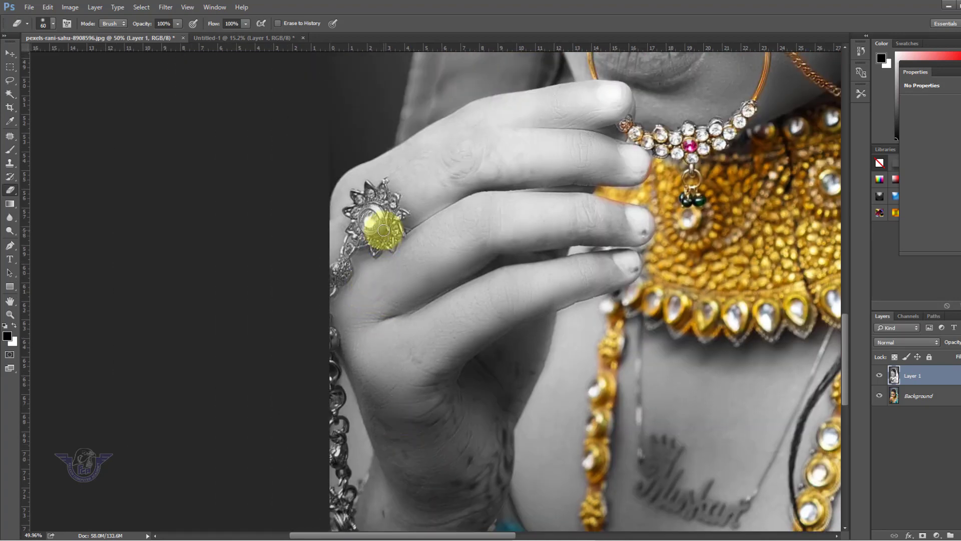
pyautogui.press(']')
pyautogui.press(']')
pyautogui.press(']')
pyautogui.click(375, 213)
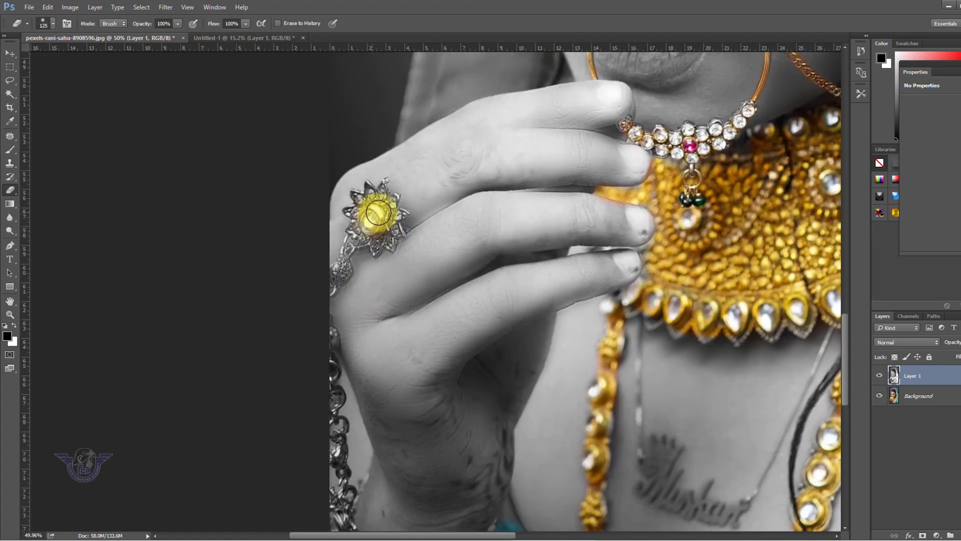
pyautogui.moveTo(378, 212)
pyautogui.mouseDown()
pyautogui.moveTo(359, 222)
pyautogui.moveTo(388, 232)
pyautogui.moveTo(381, 241)
pyautogui.moveTo(388, 225)
pyautogui.moveTo(371, 220)
pyautogui.moveTo(324, 309)
pyautogui.moveTo(332, 414)
pyautogui.mouseUp()
pyautogui.scroll(-3, 332, 414)
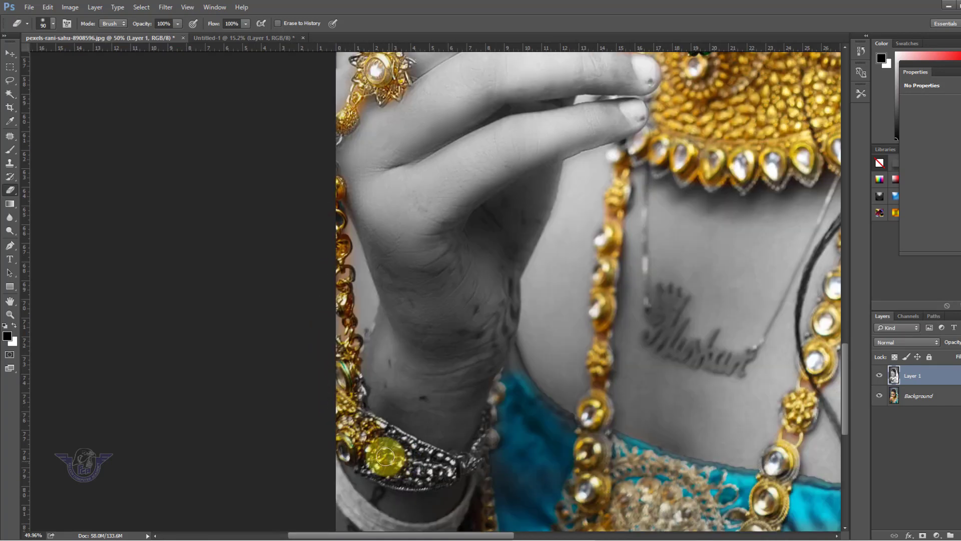
pyautogui.moveTo(382, 455)
pyautogui.mouseDown()
pyautogui.moveTo(421, 463)
pyautogui.moveTo(391, 436)
pyautogui.moveTo(386, 450)
pyautogui.moveTo(456, 462)
pyautogui.moveTo(390, 480)
pyautogui.moveTo(365, 472)
pyautogui.moveTo(391, 482)
pyautogui.moveTo(462, 470)
pyautogui.moveTo(483, 448)
pyautogui.moveTo(514, 366)
pyautogui.moveTo(465, 469)
pyautogui.mouseUp()
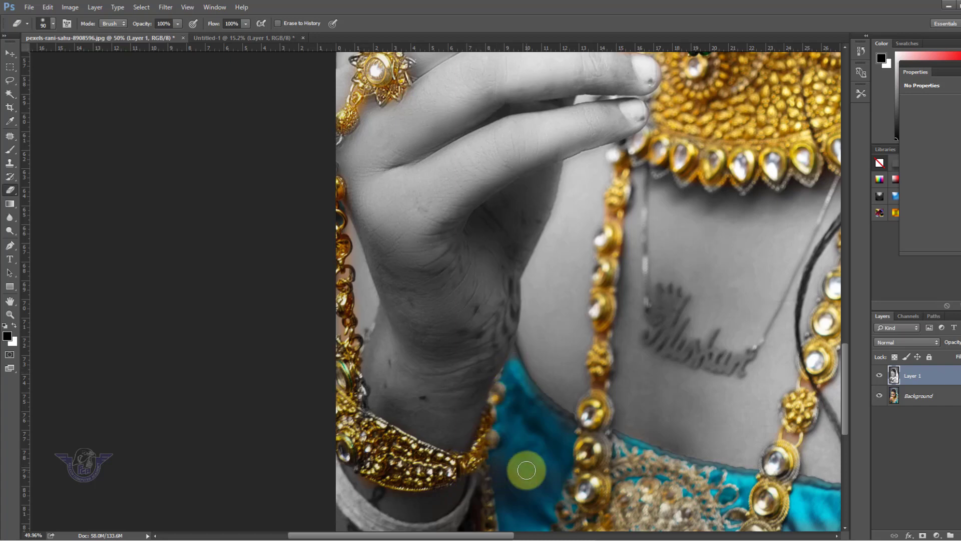
# Erase over the lips with the size 90 eraser, then refine their corners and edges at sizes 50 and 35
pyautogui.hotkey('ctrl', '0')
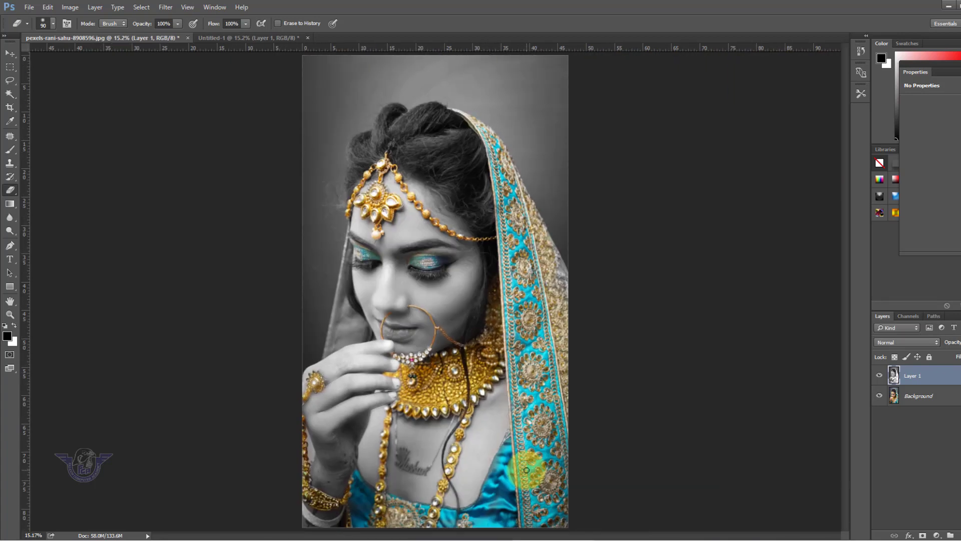
pyautogui.moveTo(364, 300); pyautogui.dragTo(439, 386)
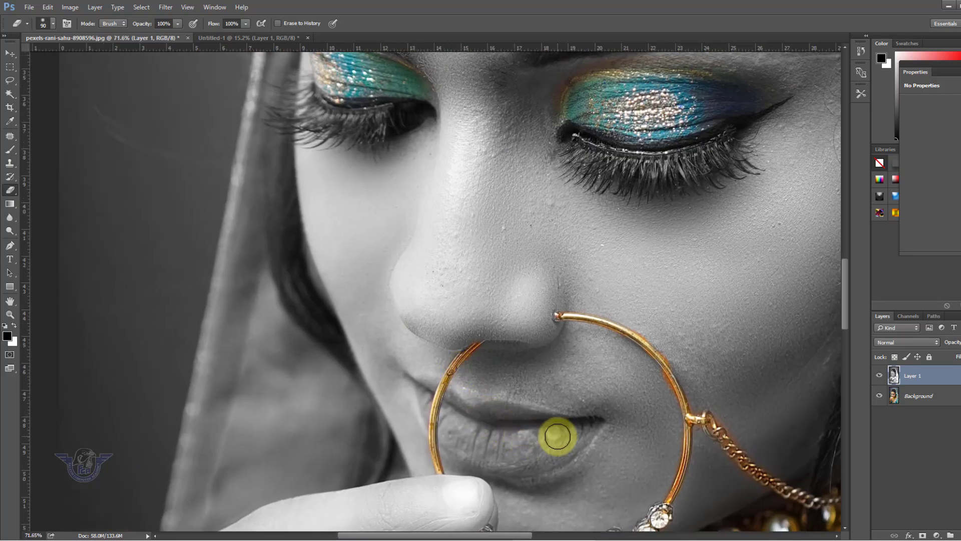
pyautogui.moveTo(572, 433)
pyautogui.mouseDown()
pyautogui.moveTo(500, 446)
pyautogui.moveTo(472, 441)
pyautogui.moveTo(444, 417)
pyautogui.moveTo(578, 429)
pyautogui.mouseUp()
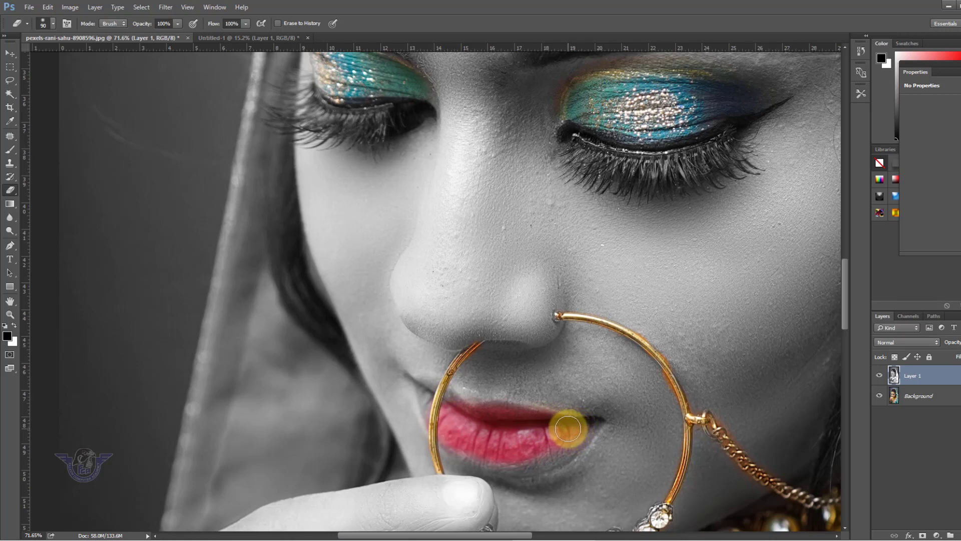
pyautogui.press('[')
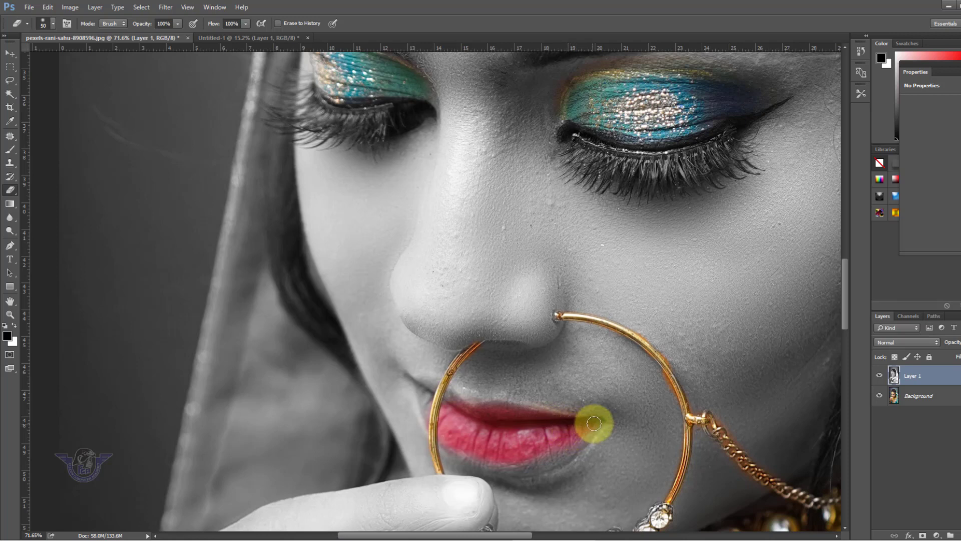
pyautogui.moveTo(593, 423)
pyautogui.mouseDown()
pyautogui.moveTo(563, 452)
pyautogui.moveTo(513, 466)
pyautogui.moveTo(541, 462)
pyautogui.moveTo(529, 466)
pyautogui.moveTo(471, 456)
pyautogui.moveTo(429, 418)
pyautogui.moveTo(413, 379)
pyautogui.moveTo(458, 404)
pyautogui.moveTo(453, 397)
pyautogui.moveTo(487, 427)
pyautogui.moveTo(561, 435)
pyautogui.moveTo(558, 442)
pyautogui.moveTo(591, 433)
pyautogui.moveTo(543, 468)
pyautogui.moveTo(587, 437)
pyautogui.mouseUp()
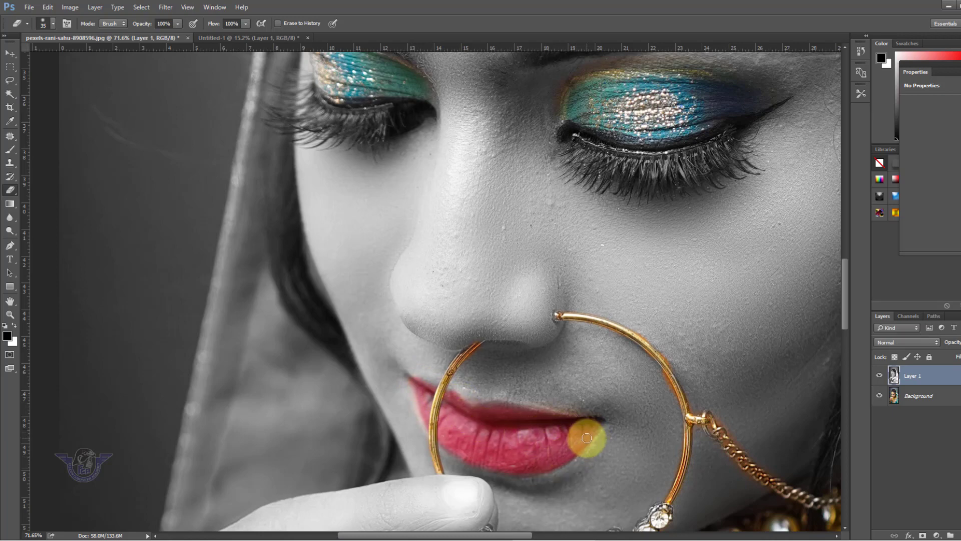
# Merge Layer 1 into the Background and compare the result with the original by reverting the file and undoing the revert
pyautogui.hotkey('ctrl', '0')
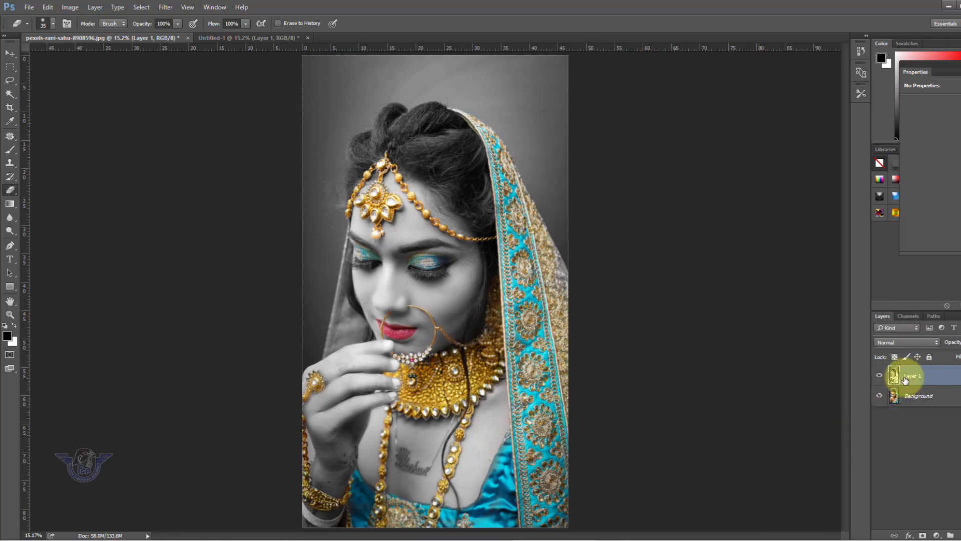
pyautogui.hotkey('ctrl', 'e')
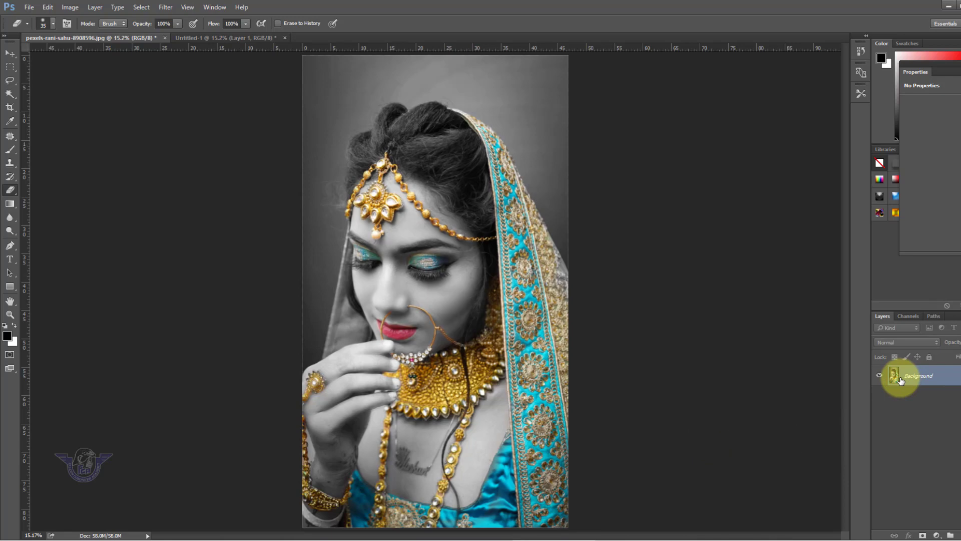
pyautogui.press('F12')
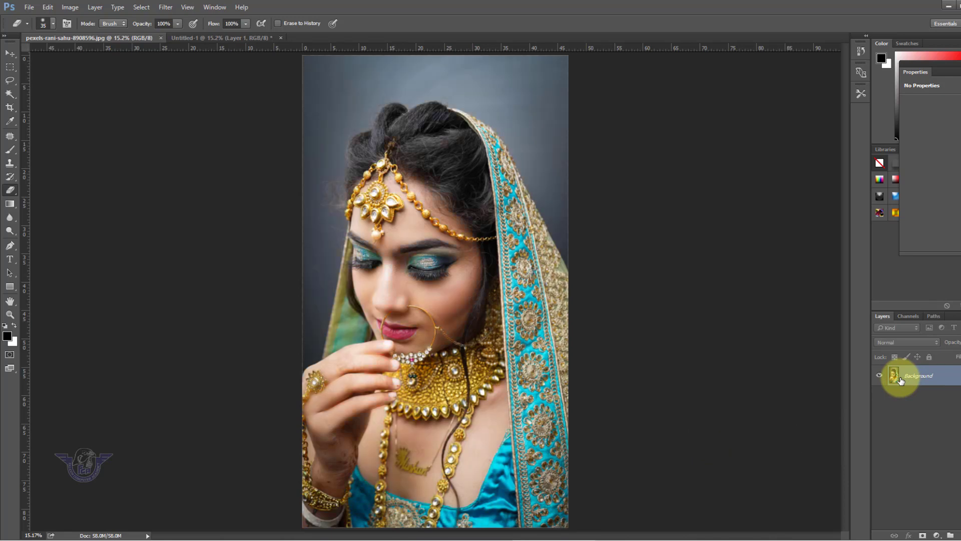
pyautogui.hotkey('ctrl', 'z')
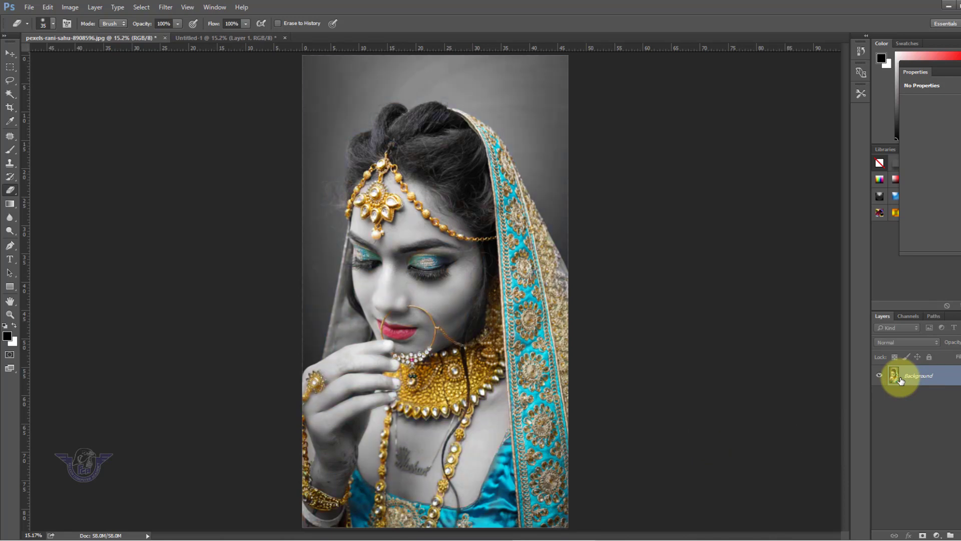